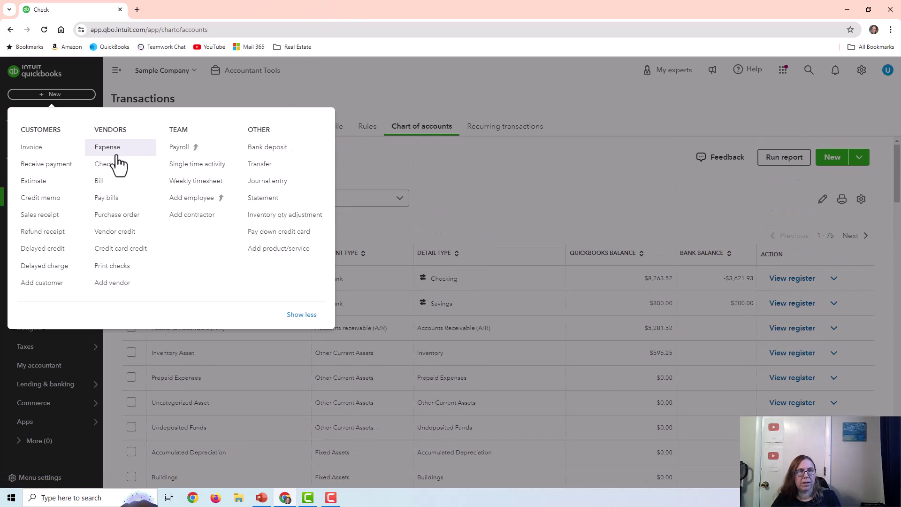
Start a new check to XYZ Equipment paid from the Checking bank account.
left_click(117, 167)
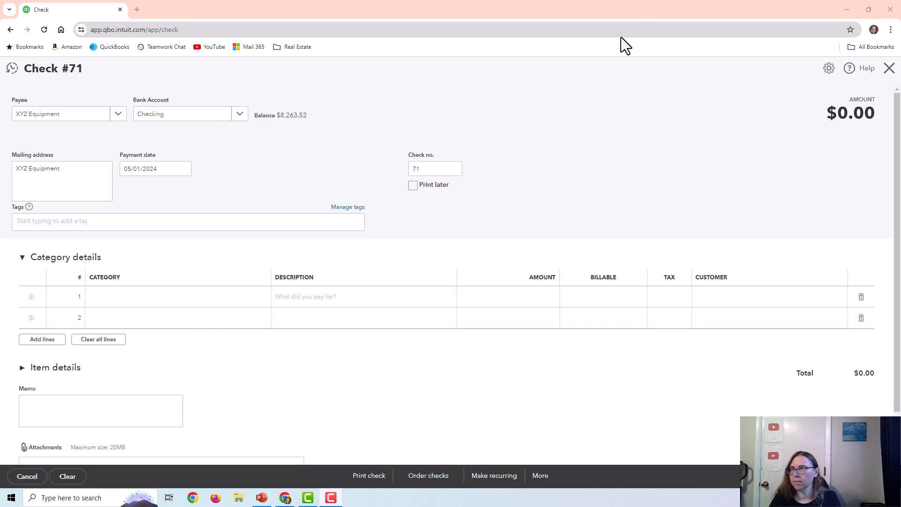
left_click(241, 115)
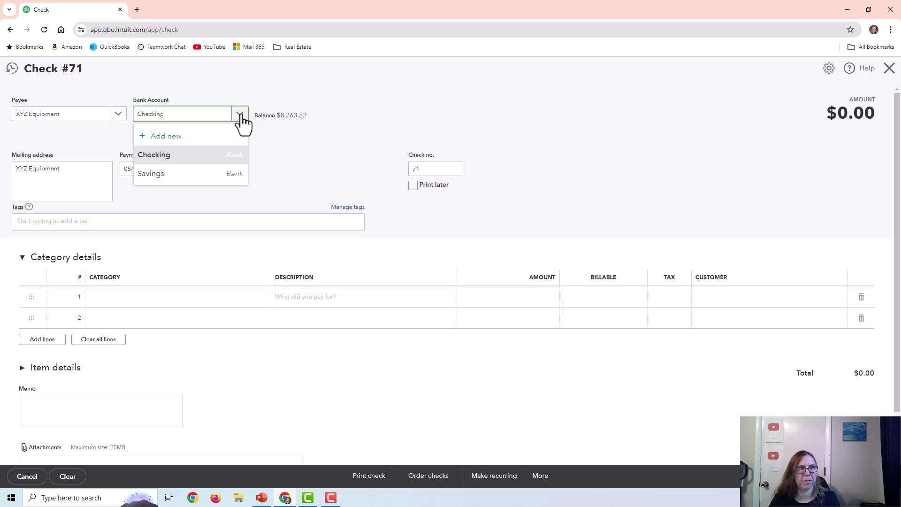
left_click(218, 156)
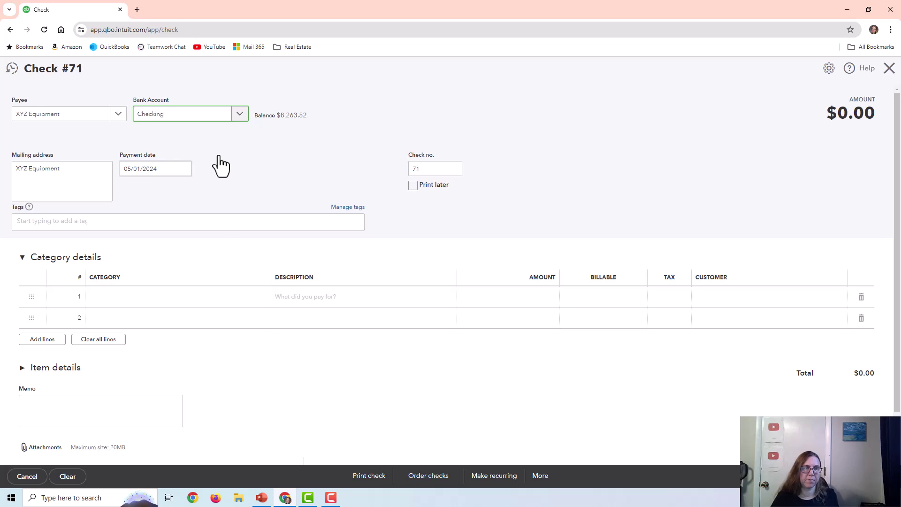
Assign the check's first category line to the Equipment fixed asset account with an amount of 5000.
left_click(165, 300)
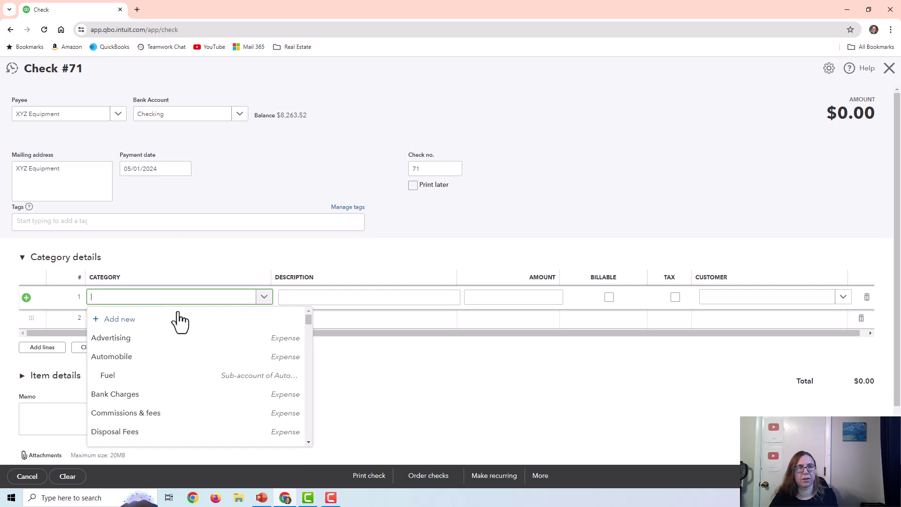
scroll(171, 370, "down", 5)
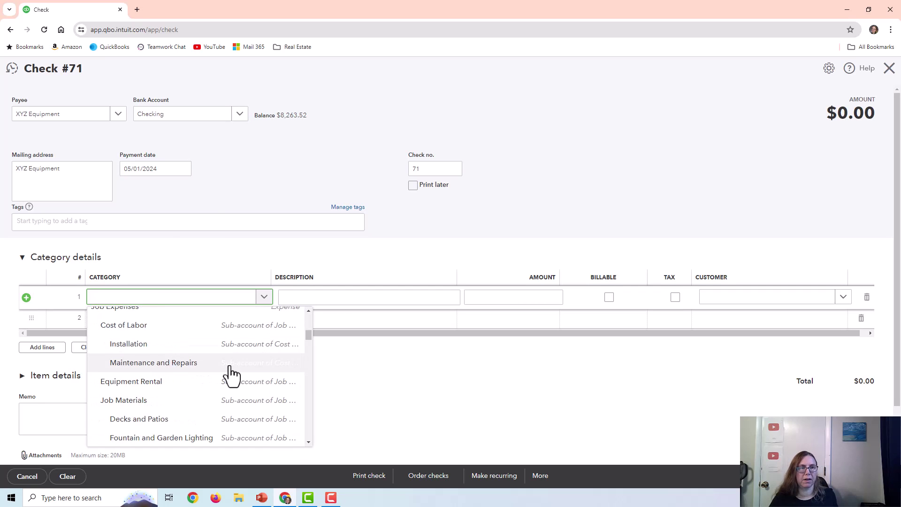
scroll(230, 374, "down", 5)
type("equip")
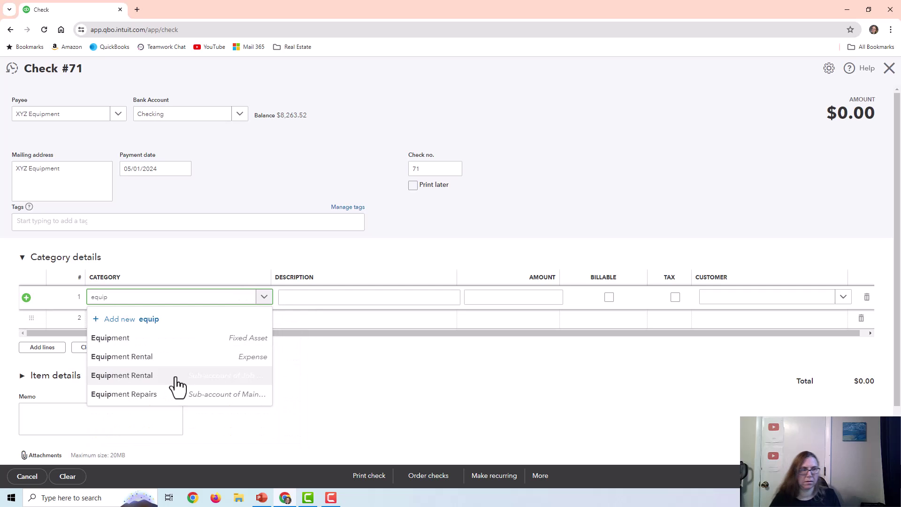
left_click(156, 342)
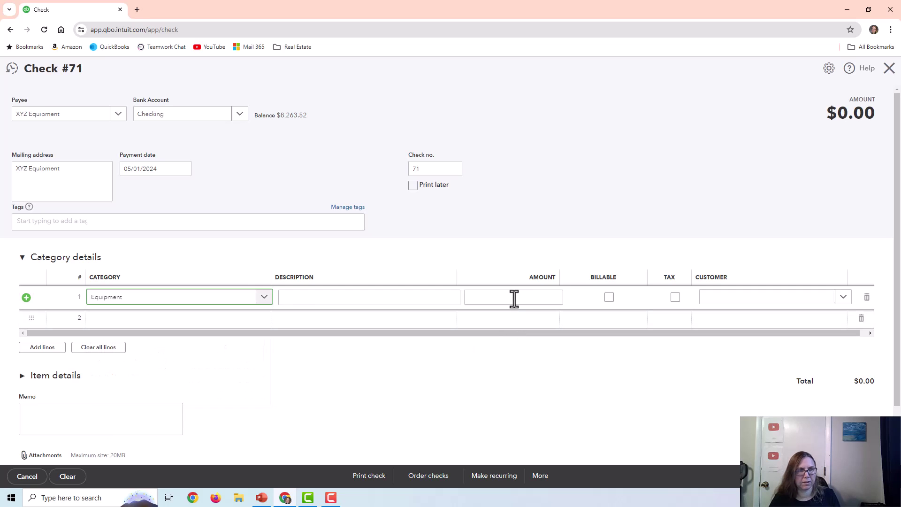
left_click(542, 298)
type("5000")
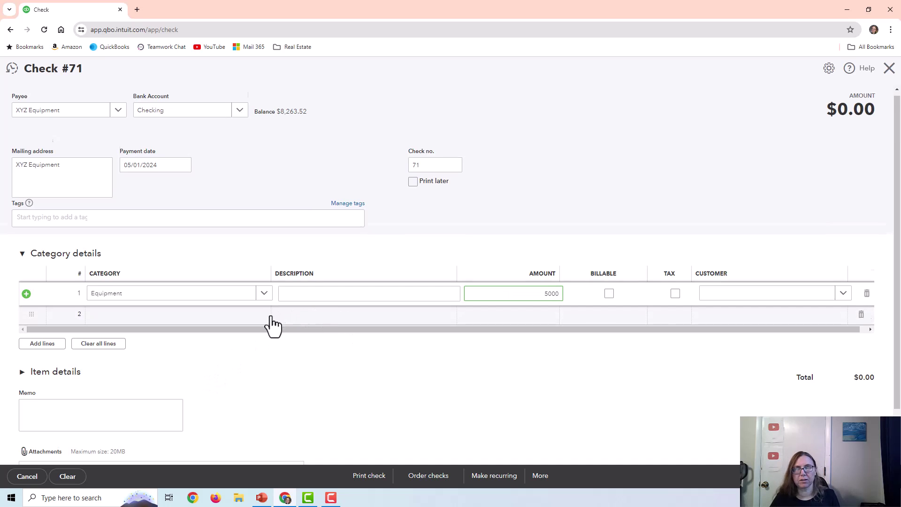
Set the check's payment date to 05/17/2024 and save the check.
scroll(269, 322, "down", 2)
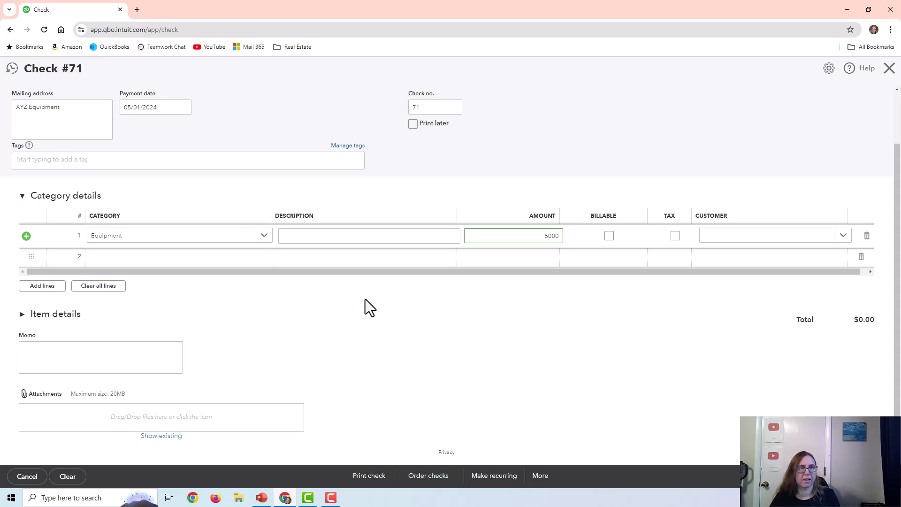
left_click(183, 108)
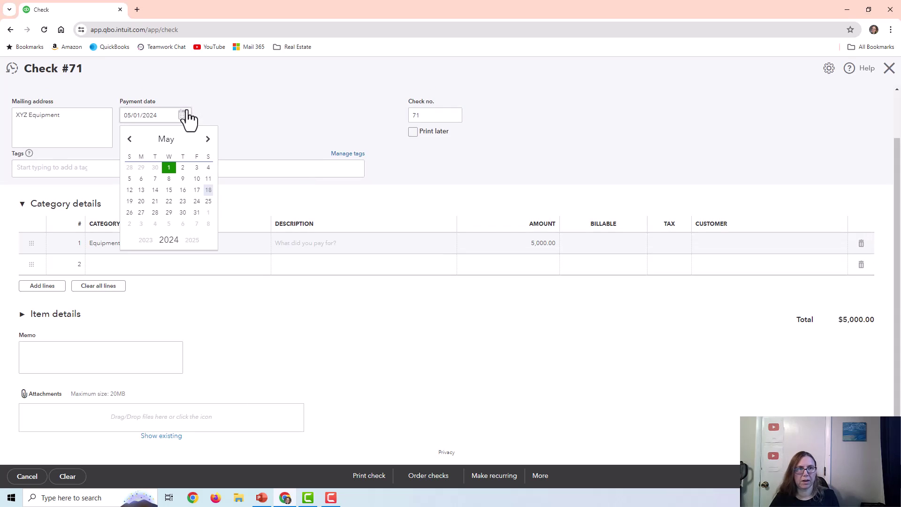
left_click(197, 190)
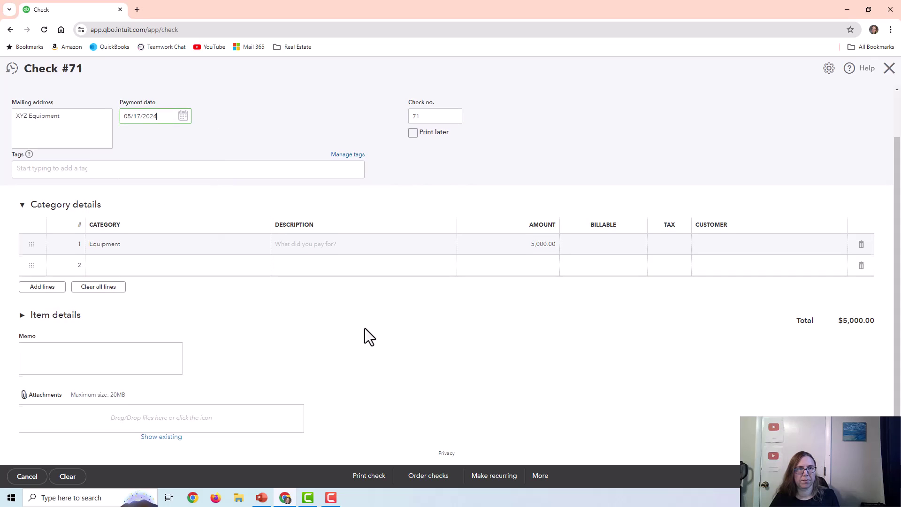
scroll(364, 336, "up", 2)
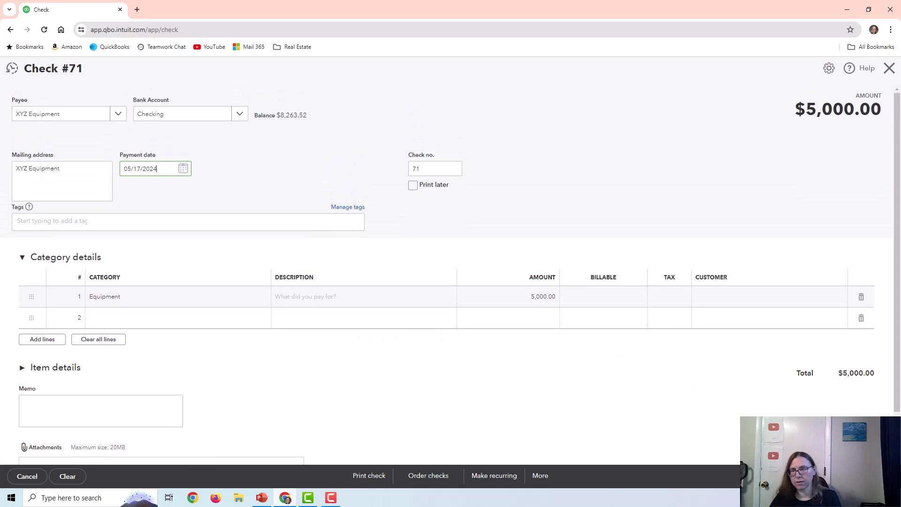
left_click(825, 475)
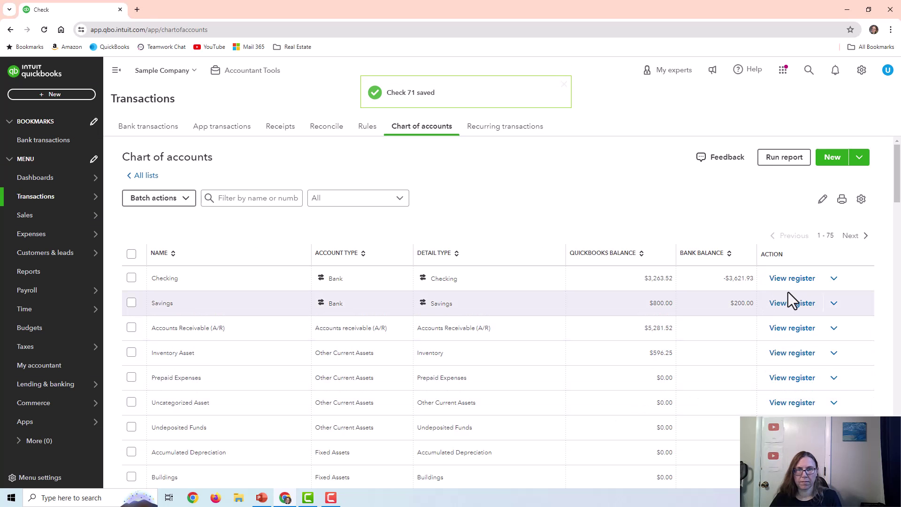
Check the equipment purchase in the Checking register and in the Fixed Assets section of the Balance Sheet report.
left_click(802, 282)
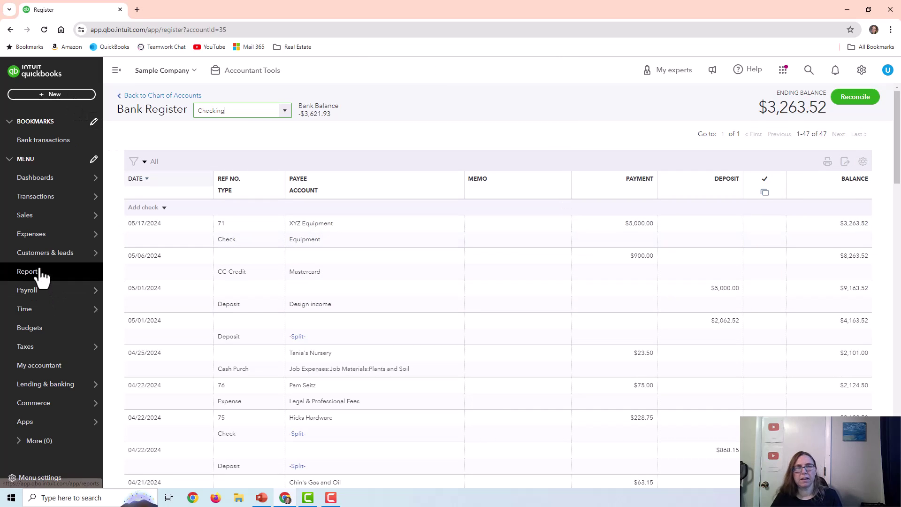
left_click(47, 285)
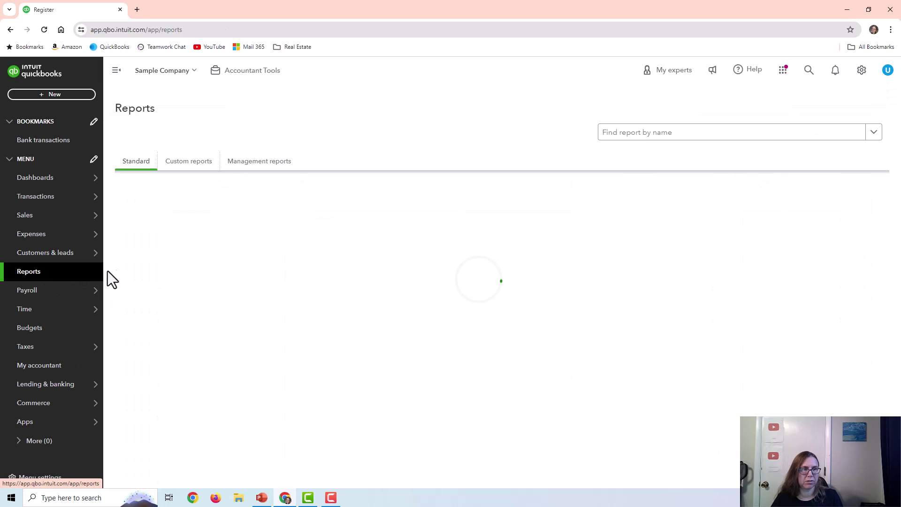
left_click(173, 307)
scroll(239, 224, "down", 2)
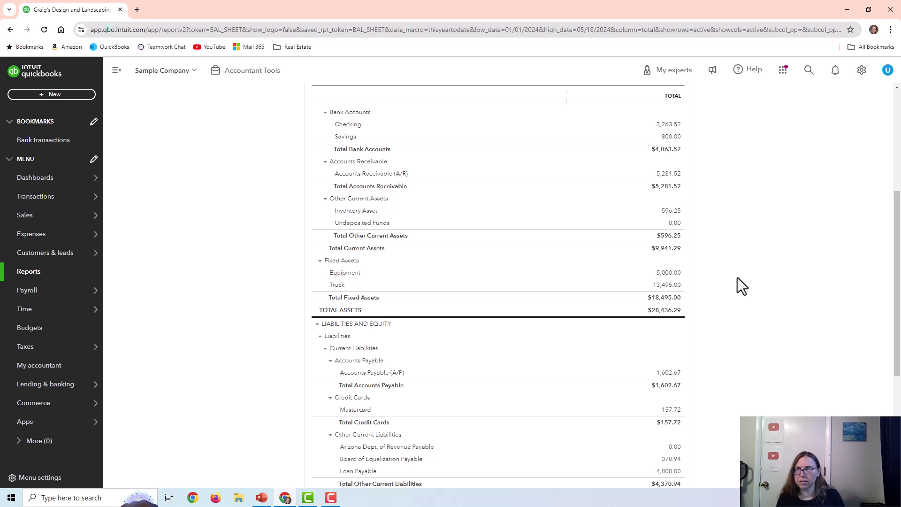
scroll(690, 267, "up", 5)
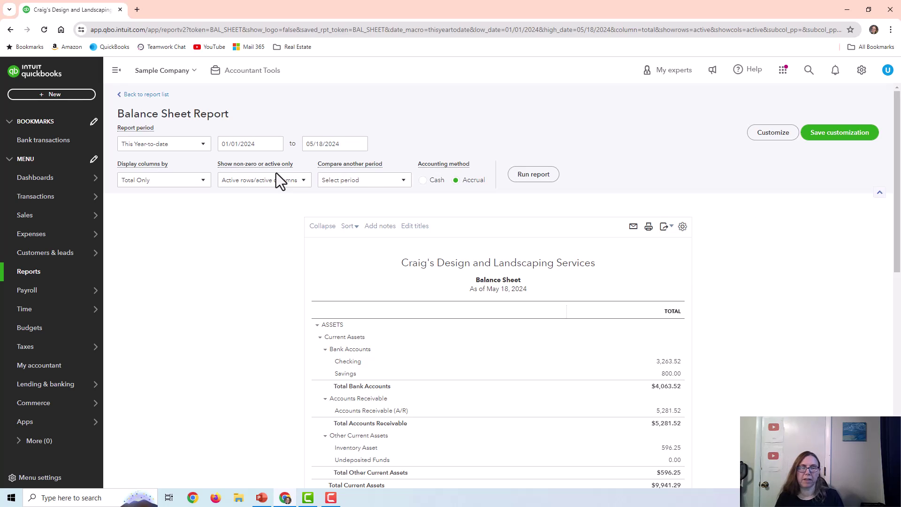
Start a new journal entry and debit the Equipment account 5000 on its first line.
left_click(35, 197)
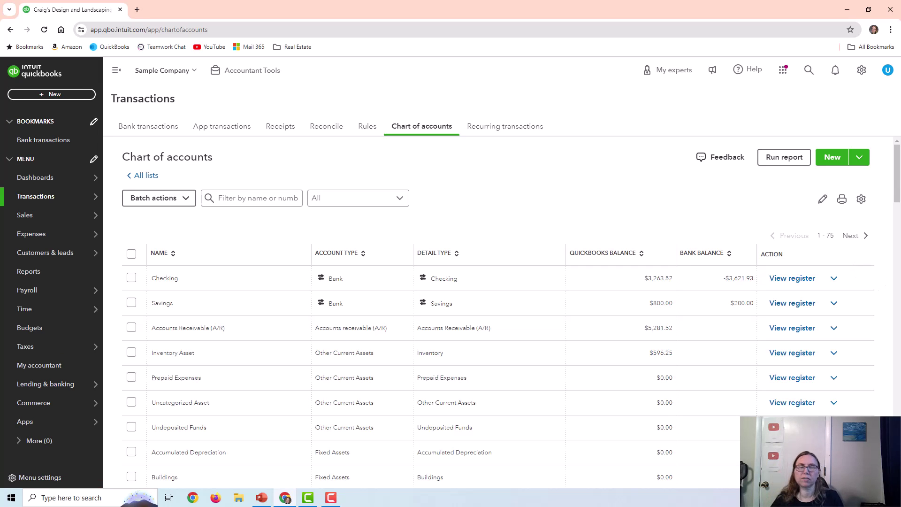
left_click(52, 95)
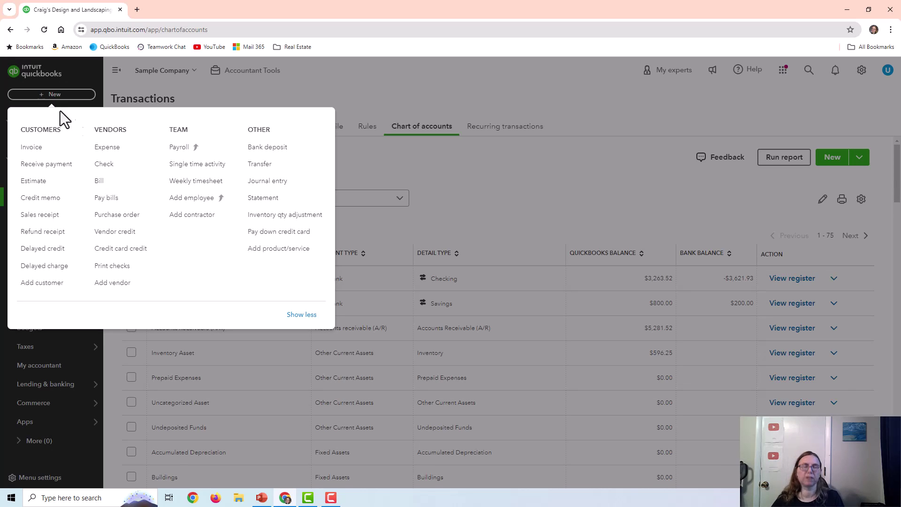
left_click(288, 186)
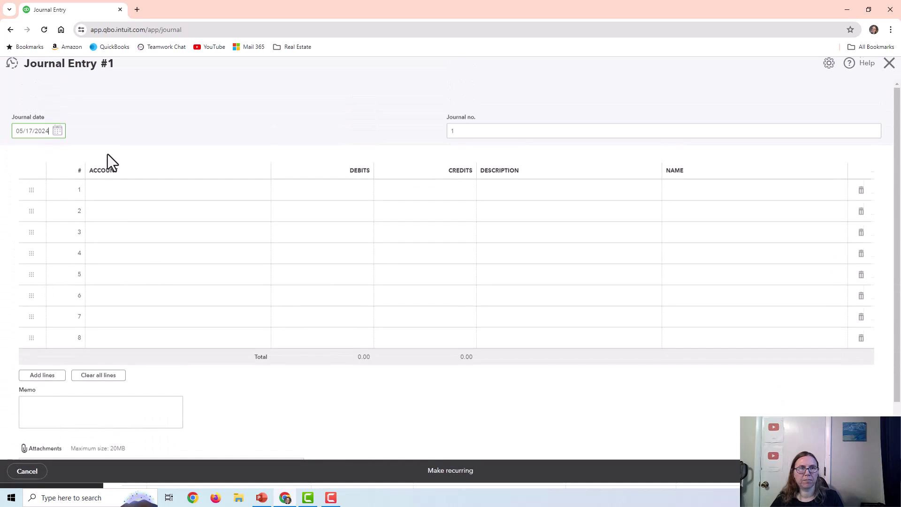
left_click(139, 196)
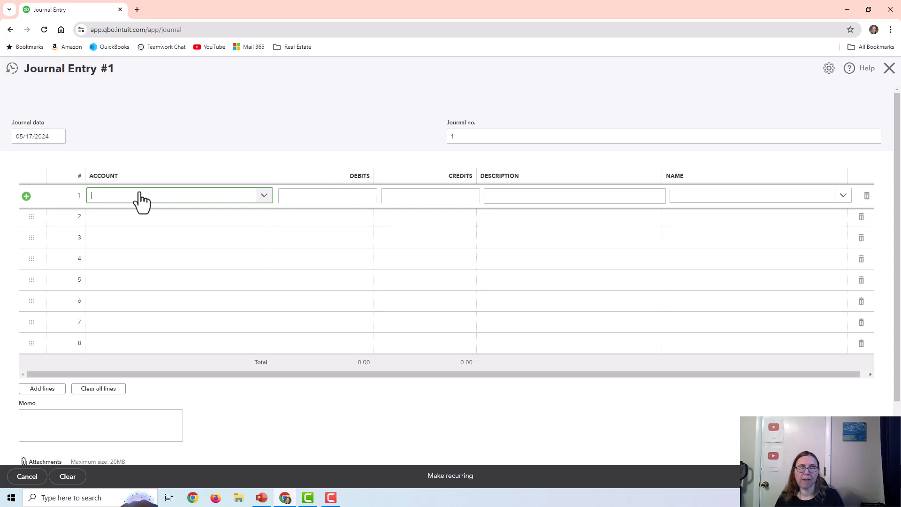
type("equit")
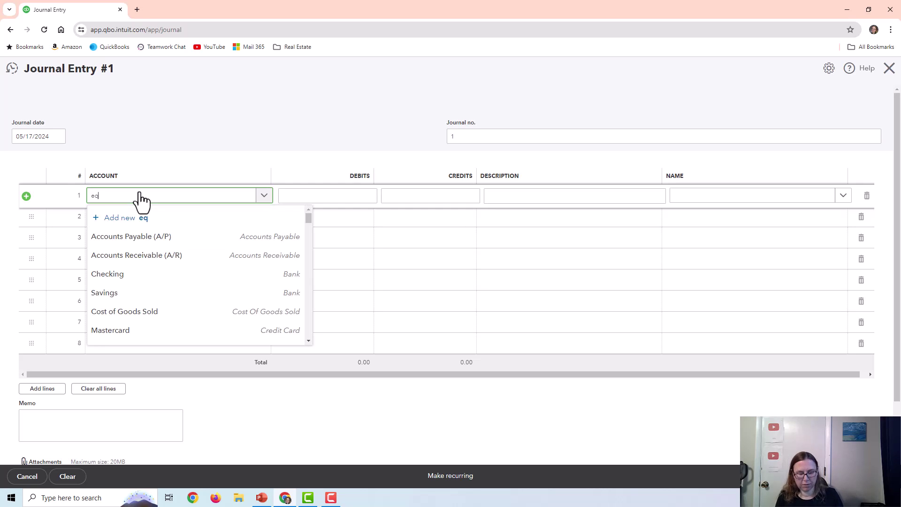
key("BackSpace")
key("BackSpace")
type("ip")
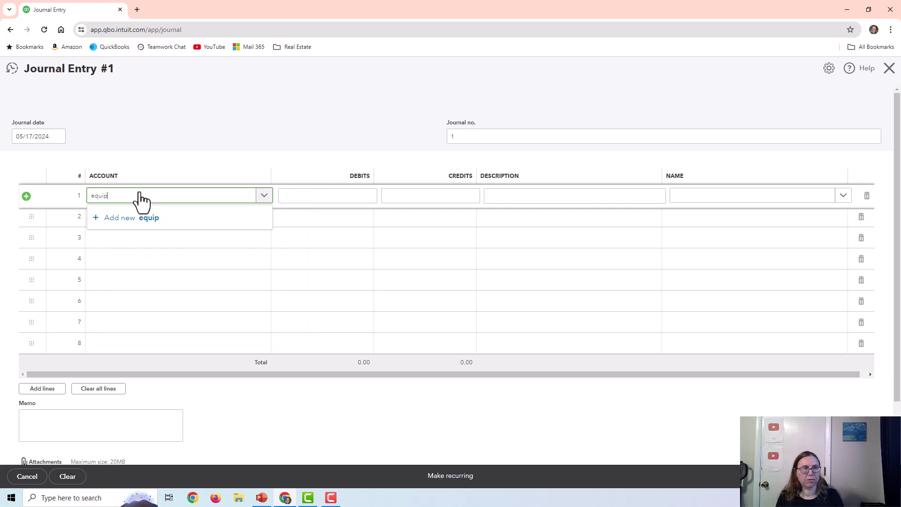
left_click(139, 235)
left_click(324, 196)
type("5000")
Credit the Checking account 5,000.00 on the journal entry's second line and save the entry.
left_click(198, 219)
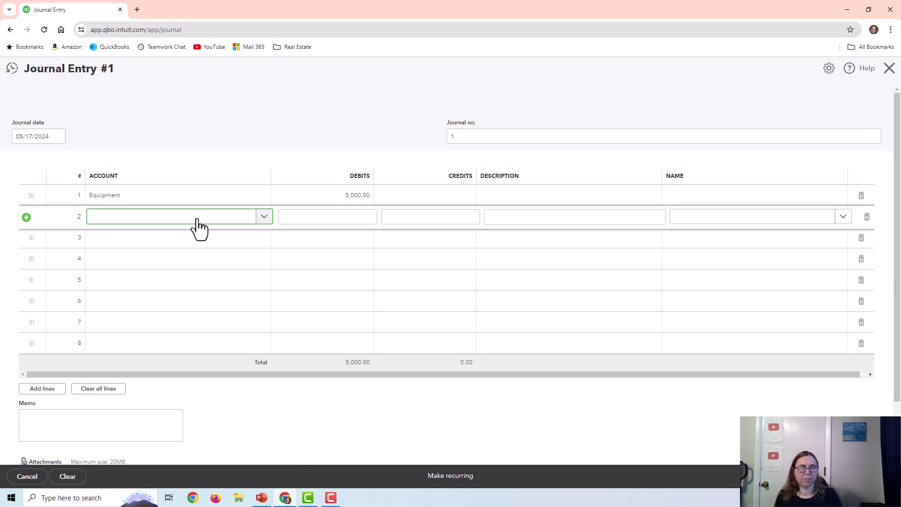
type("check")
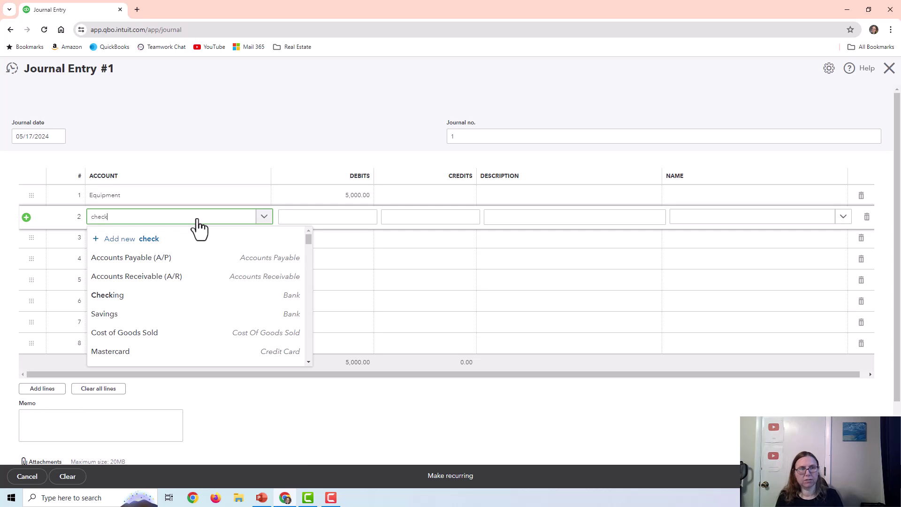
left_click(178, 258)
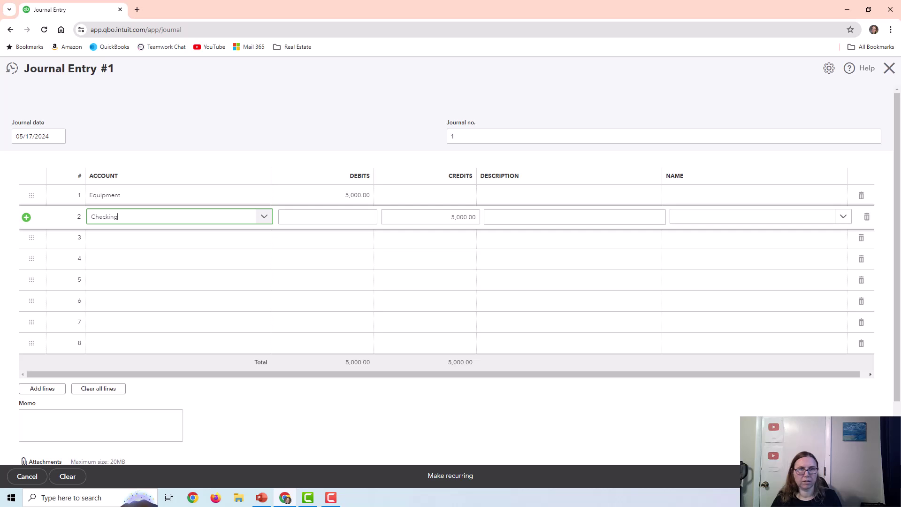
left_click(797, 475)
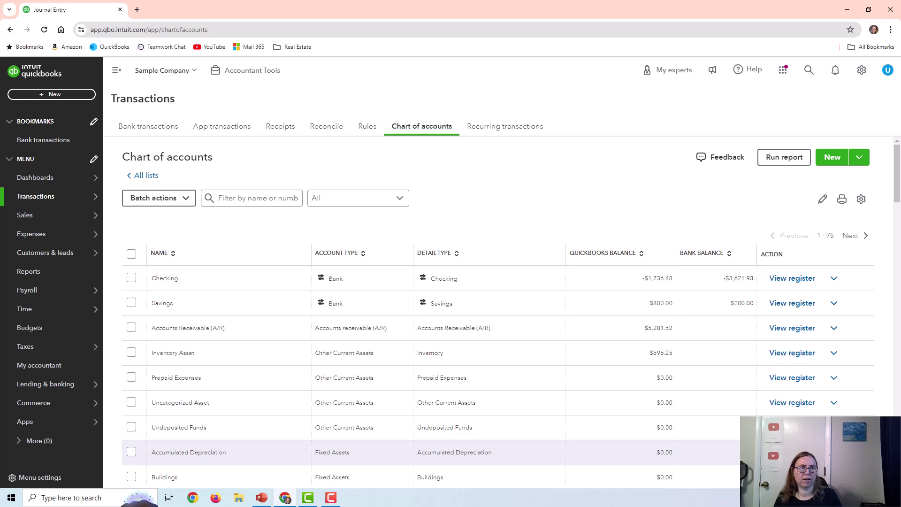
Run the Balance Sheet report and open the transaction details behind the Equipment balance, dismissing the modern view introduction.
left_click(38, 274)
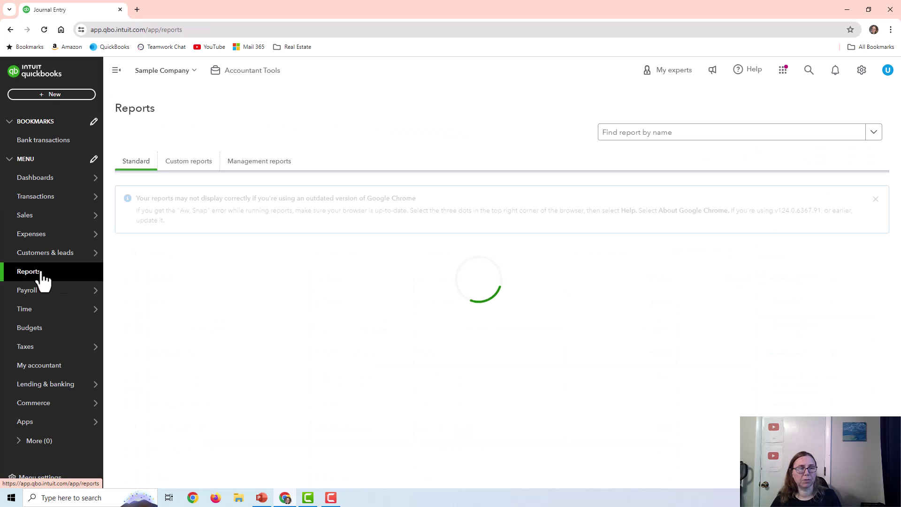
left_click(169, 309)
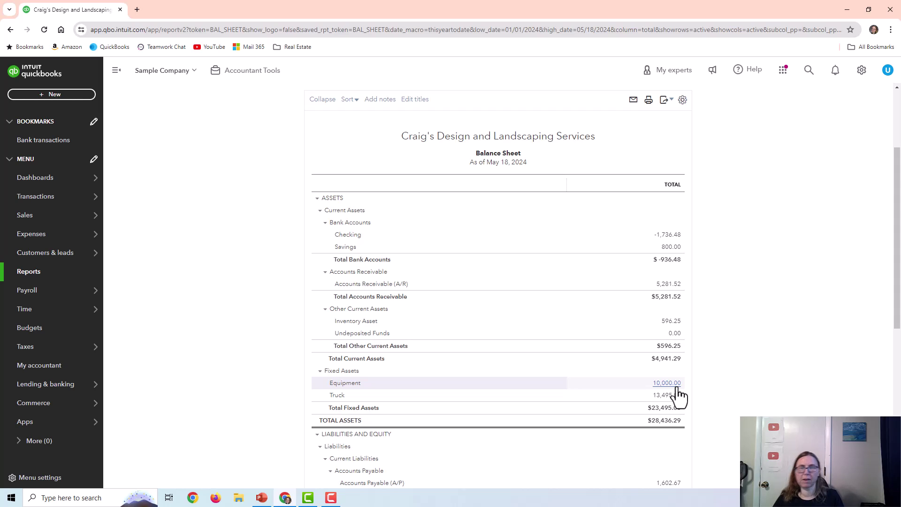
left_click(660, 384)
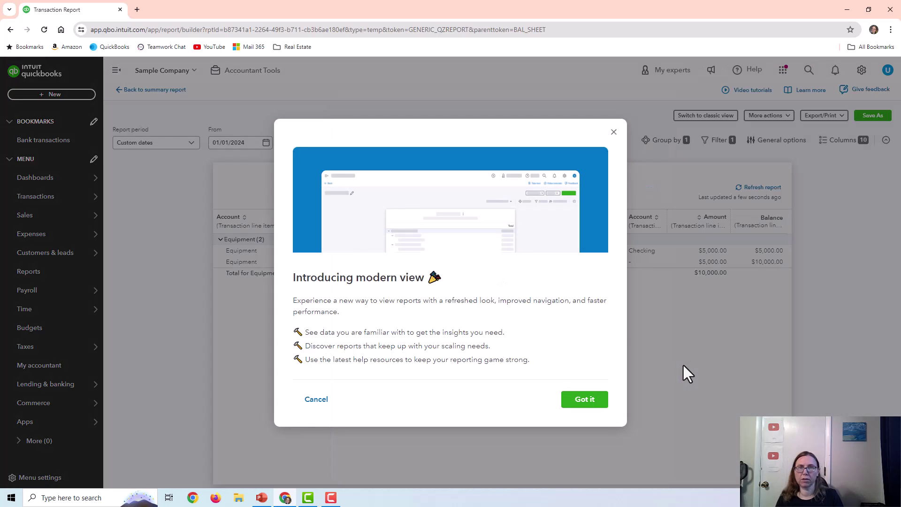
left_click(613, 133)
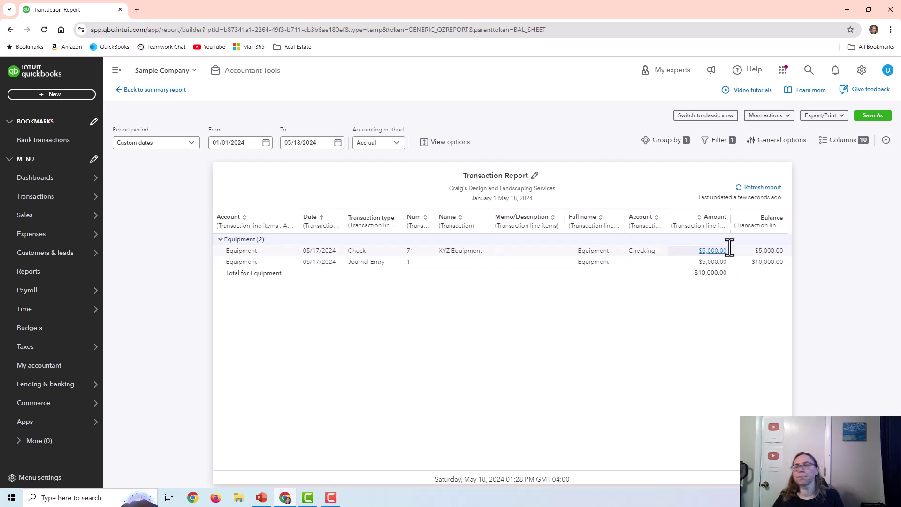
Review the chart of accounts for the Equipment asset and the Note Payable - Equipment liability account.
mouse_move(67, 220)
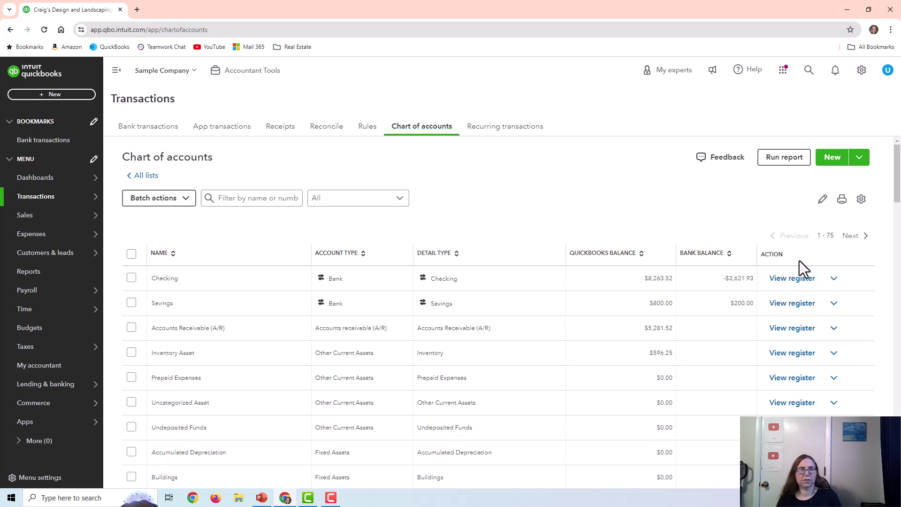
scroll(751, 273, "down", 5)
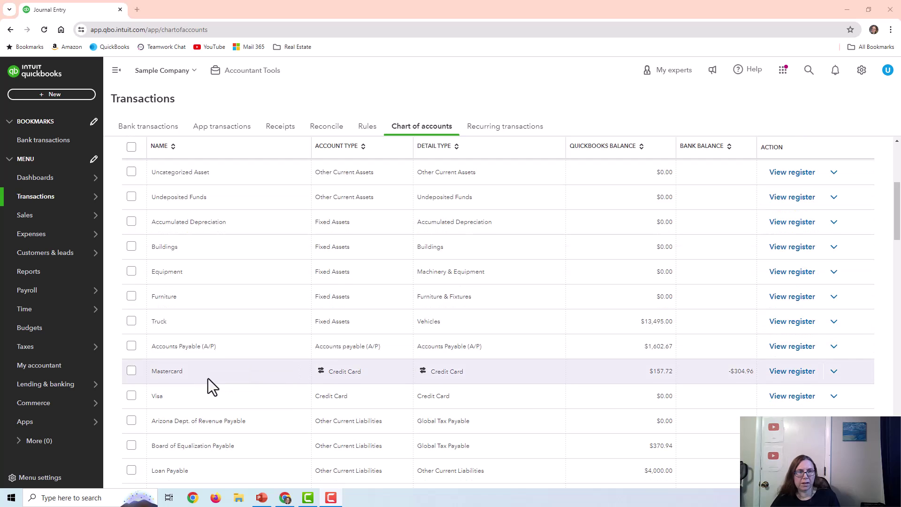
scroll(208, 378, "down", 4)
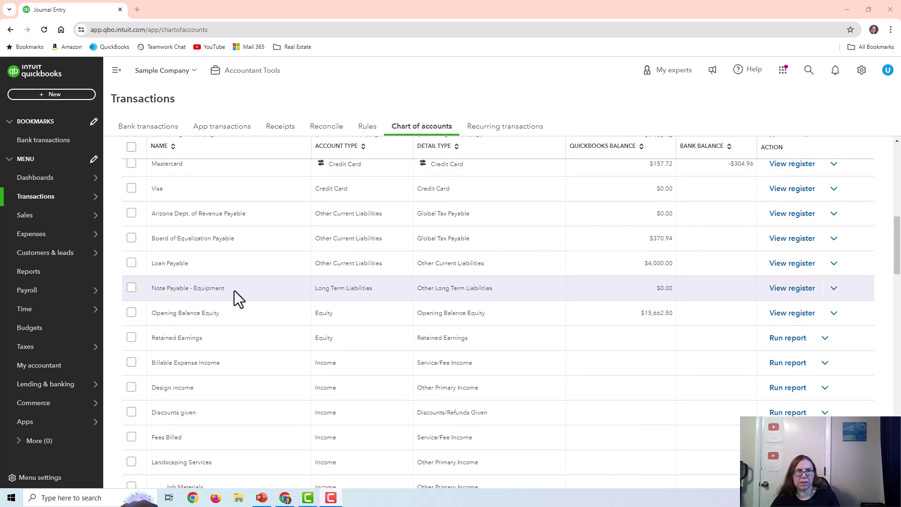
scroll(724, 282, "up", 10)
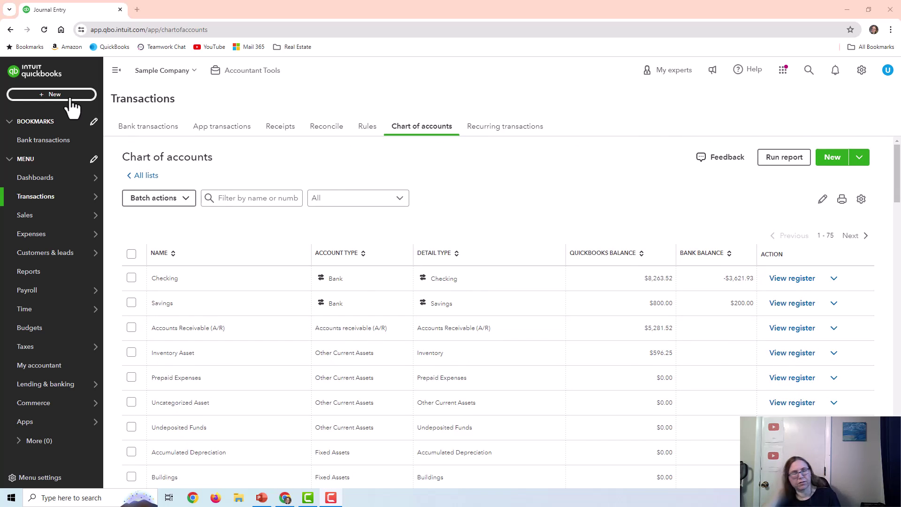
Start a new journal entry and debit the Equipment fixed asset account 25,000.00 on its first line.
left_click(70, 97)
left_click(270, 183)
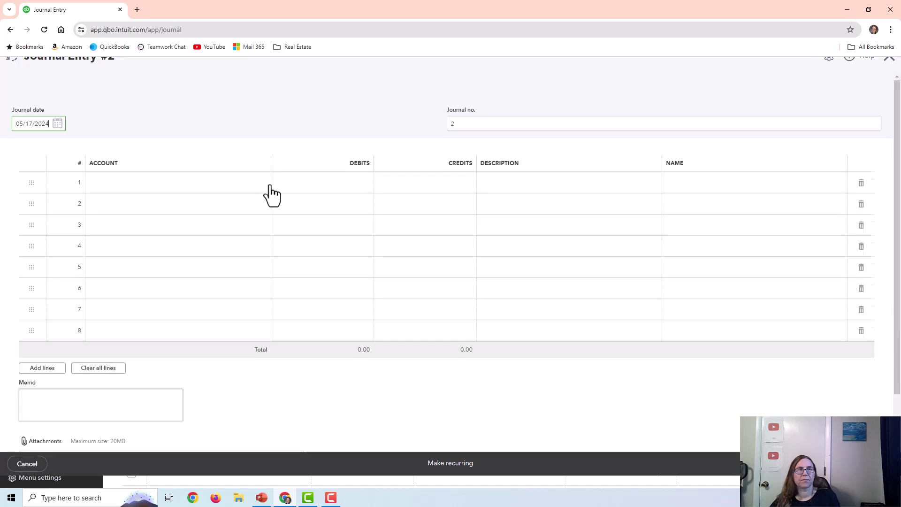
left_click(153, 205)
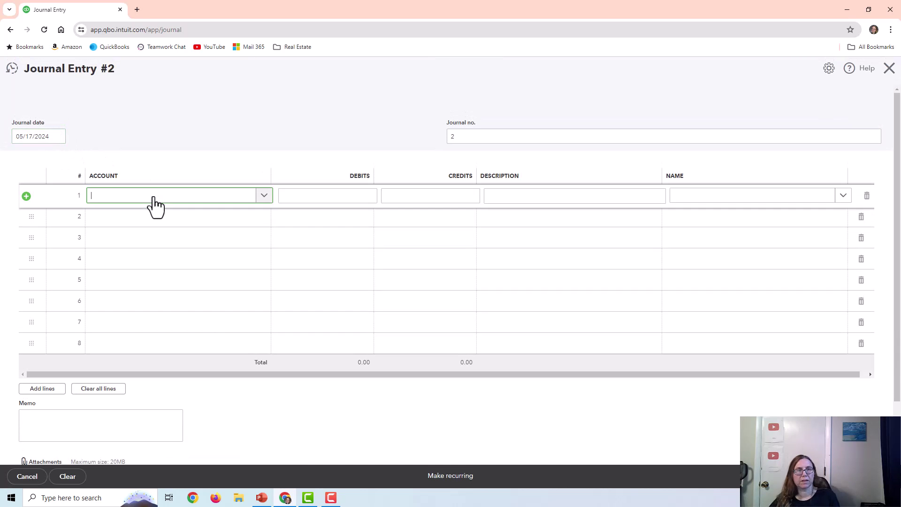
type("eq")
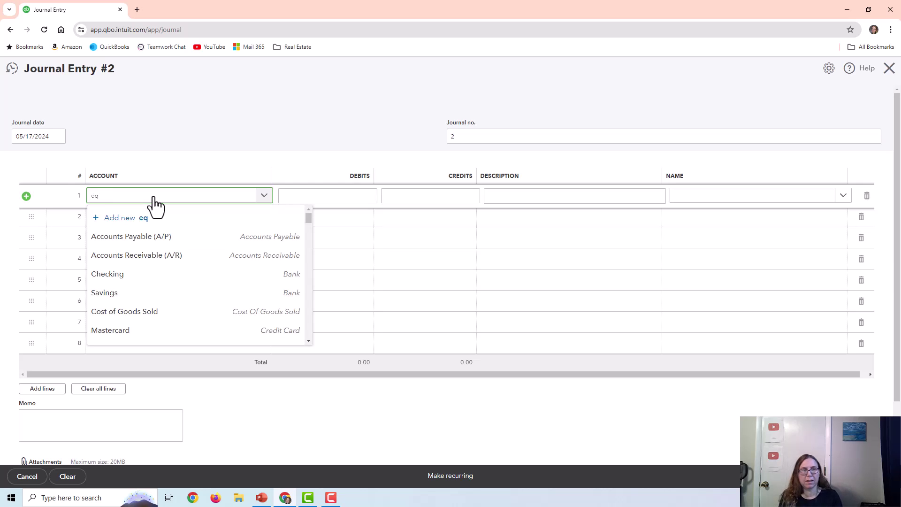
type("ui")
left_click(145, 238)
left_click(345, 197)
type("25000")
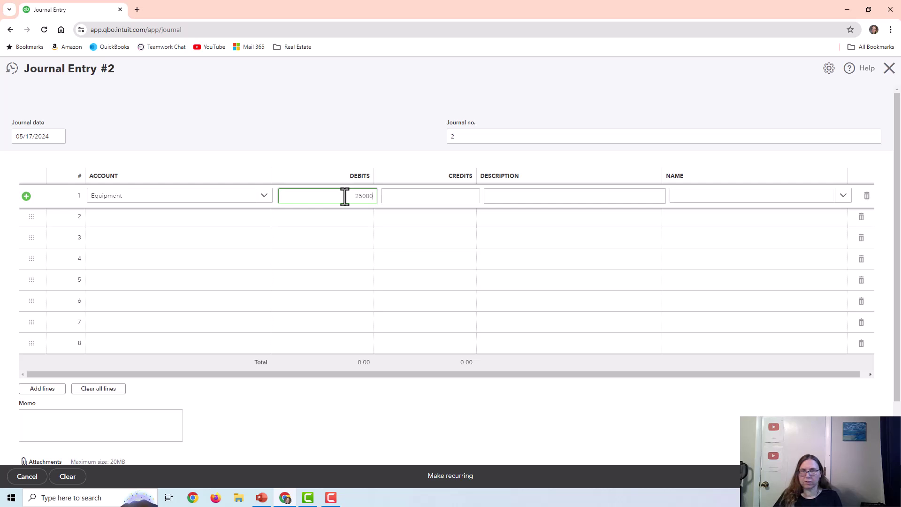
left_click(195, 220)
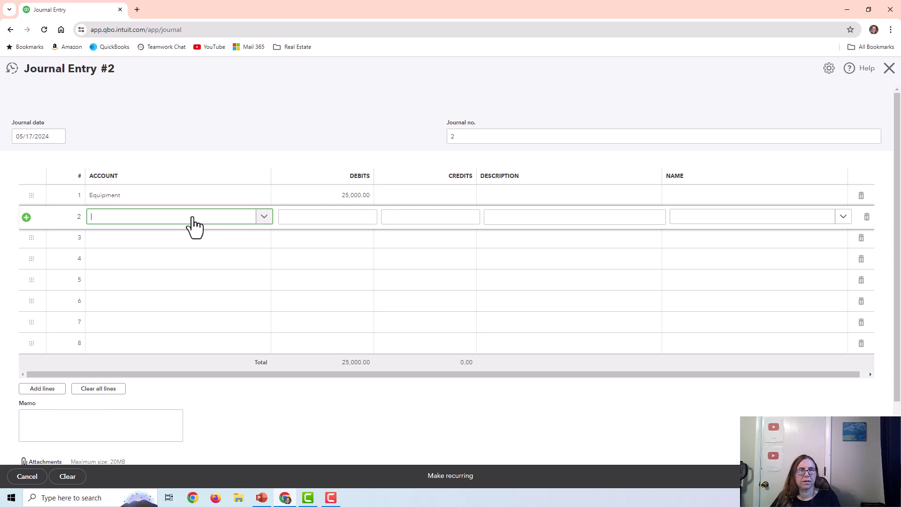
left_click(288, 200)
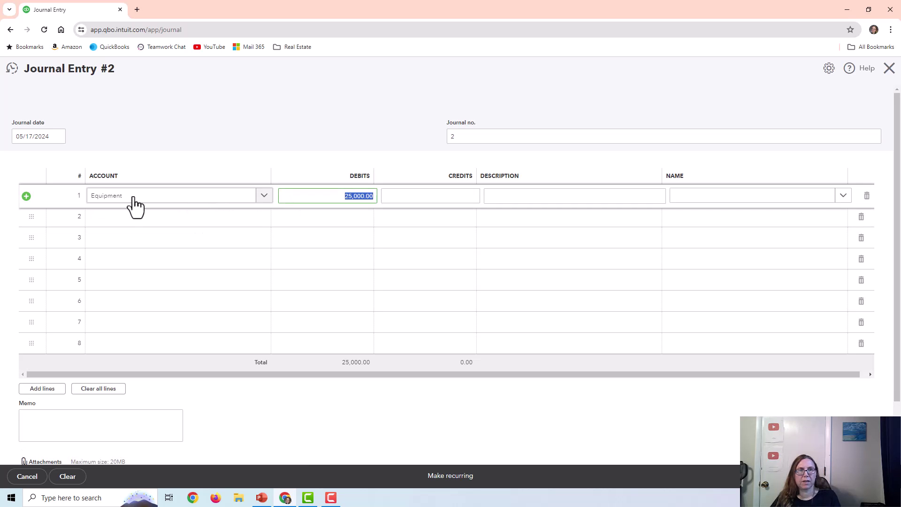
left_click(264, 196)
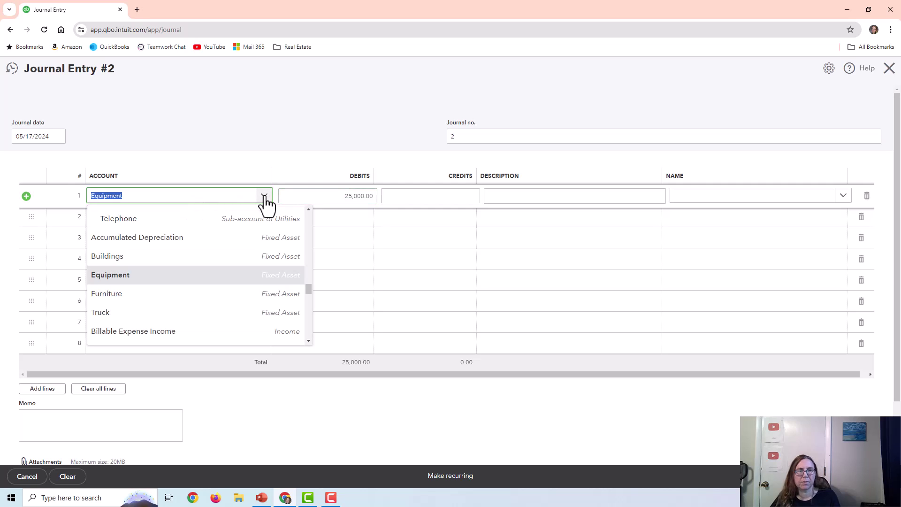
left_click(323, 137)
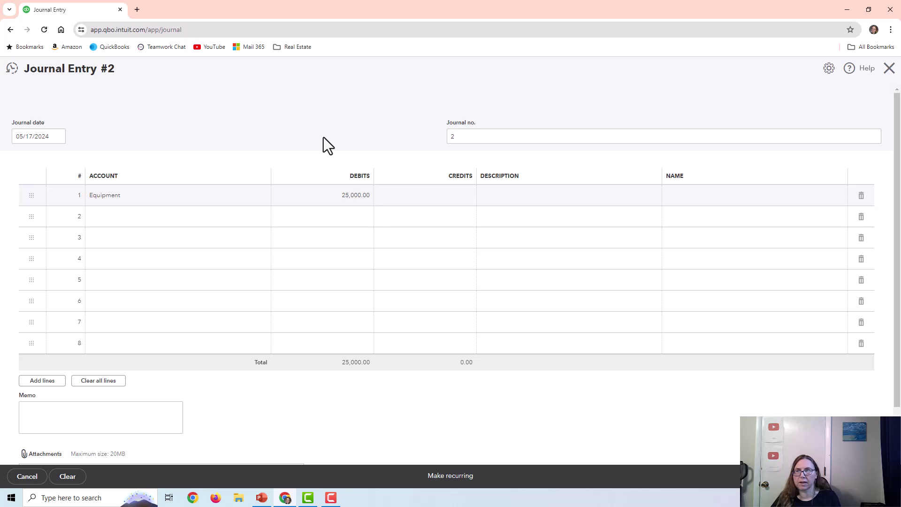
Credit the Checking account 2,000.00 on the journal entry's second line, replacing the prefilled amount.
left_click(124, 217)
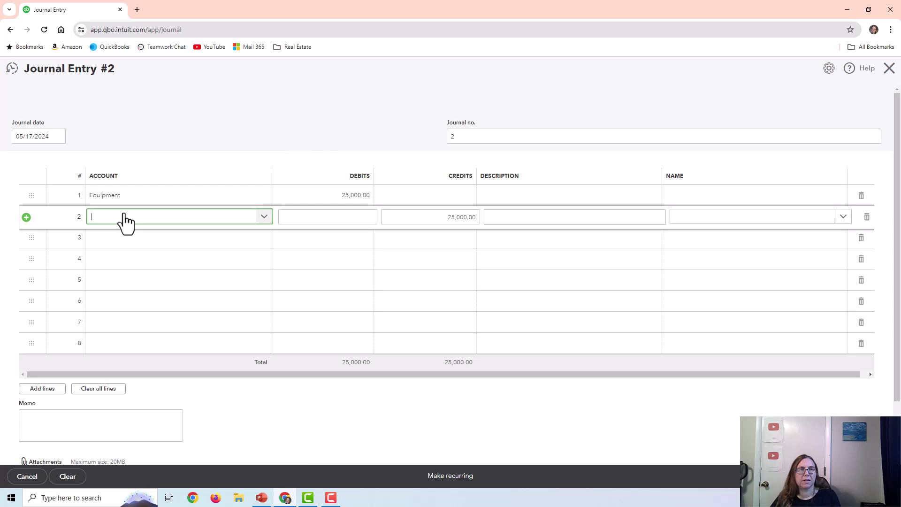
type("check")
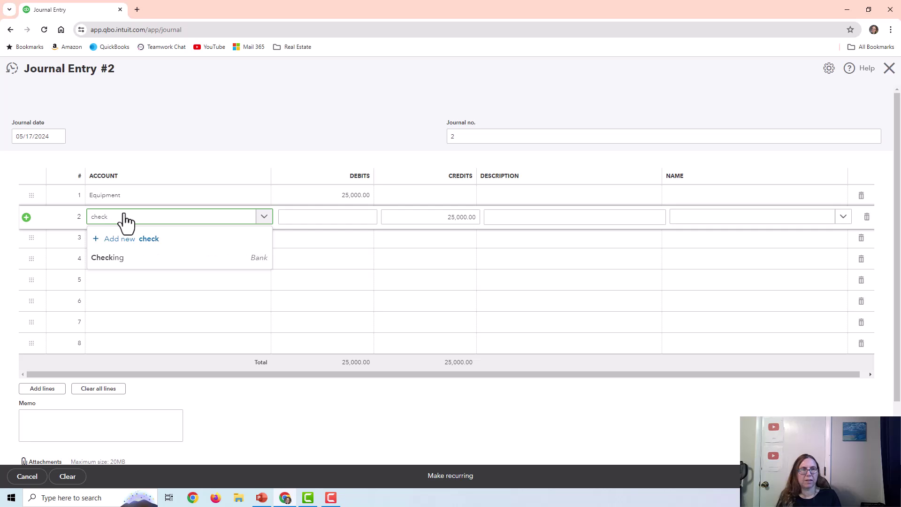
left_click(116, 258)
left_click(424, 215)
key("BackSpace")
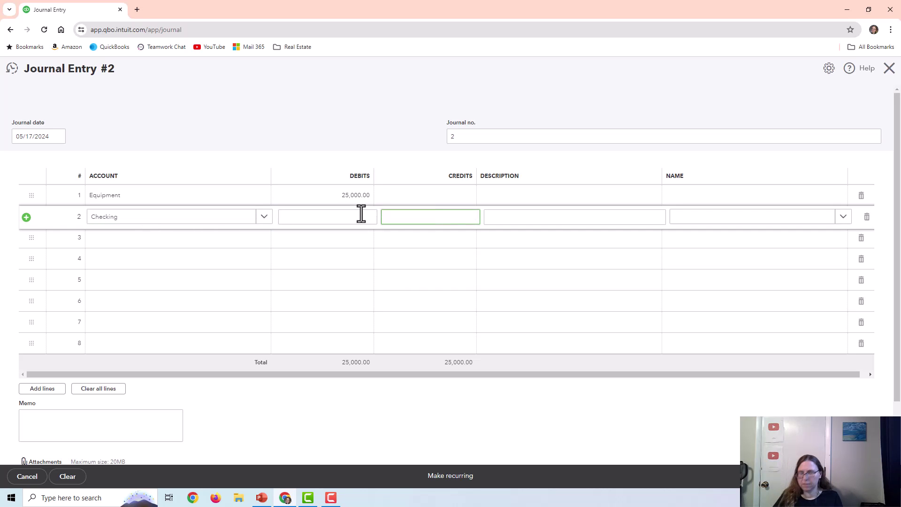
left_click(170, 218)
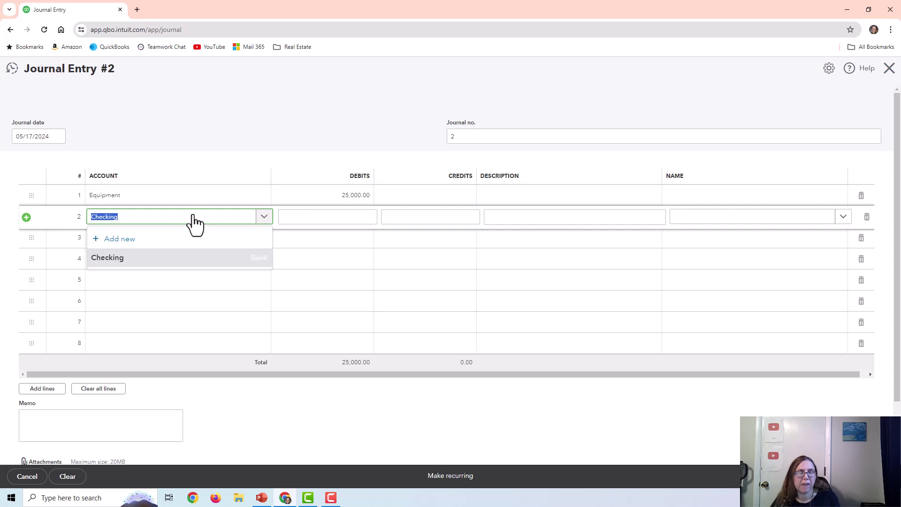
left_click(425, 218)
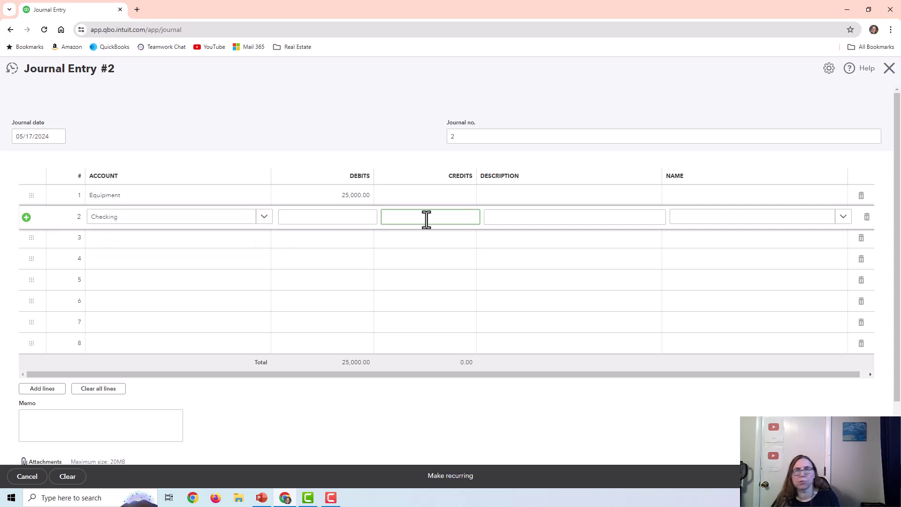
type("2000")
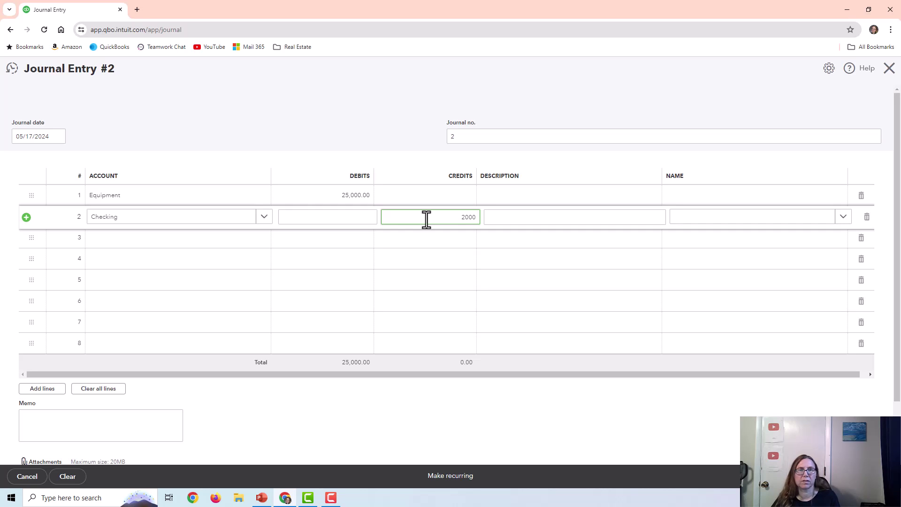
Credit Note Payable - Equipment 23,000.00 on the journal entry's third line and save the entry.
left_click(174, 240)
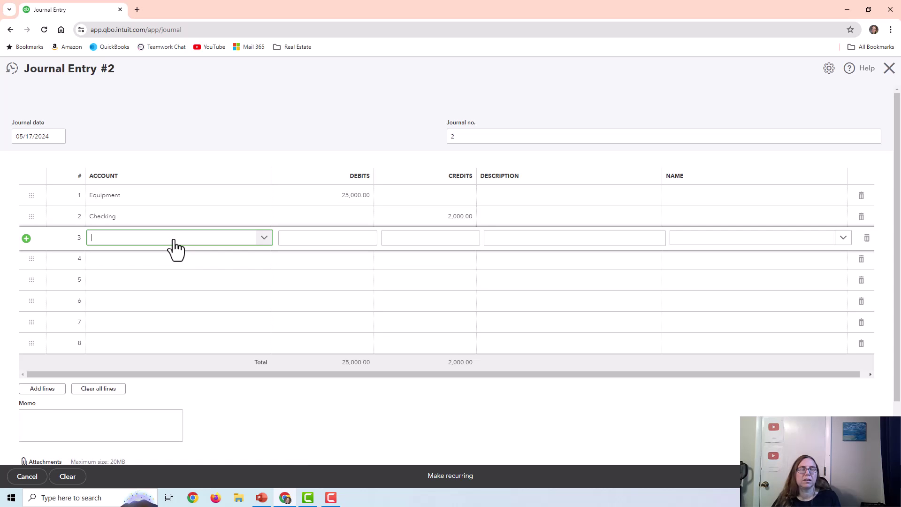
type("note")
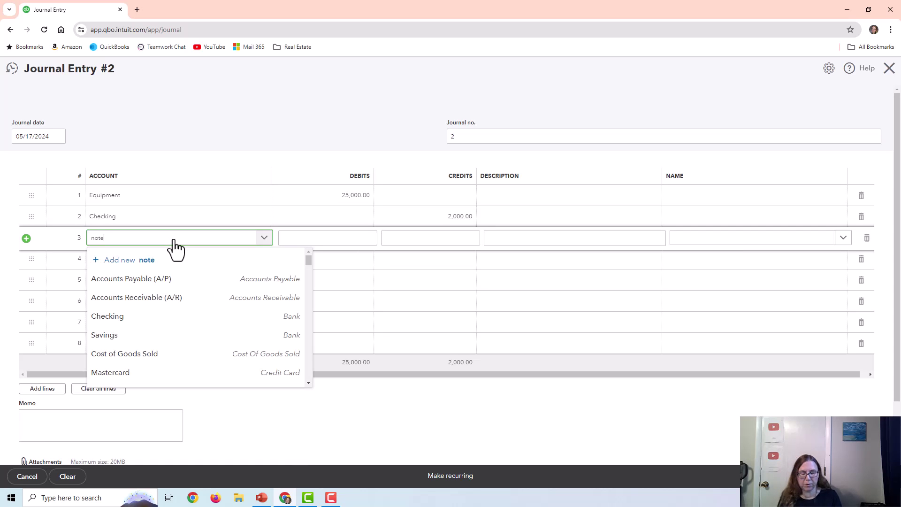
left_click(188, 278)
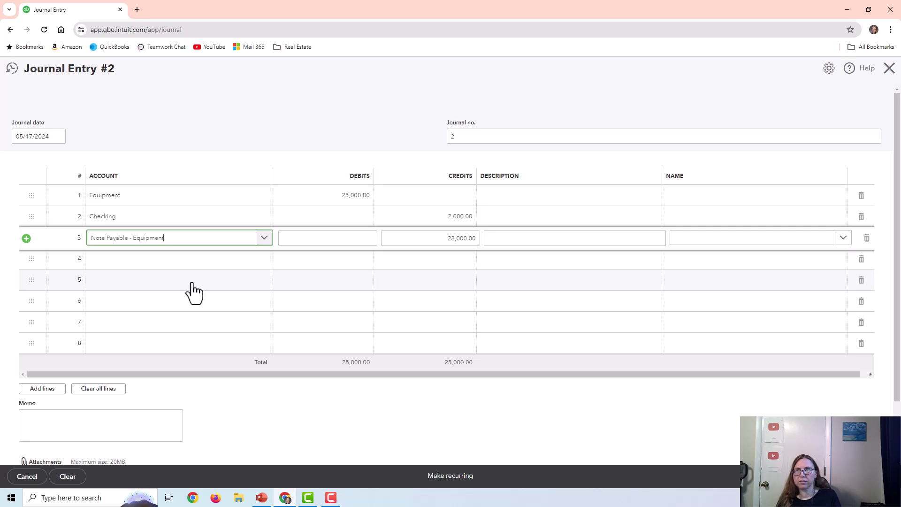
left_click(435, 239)
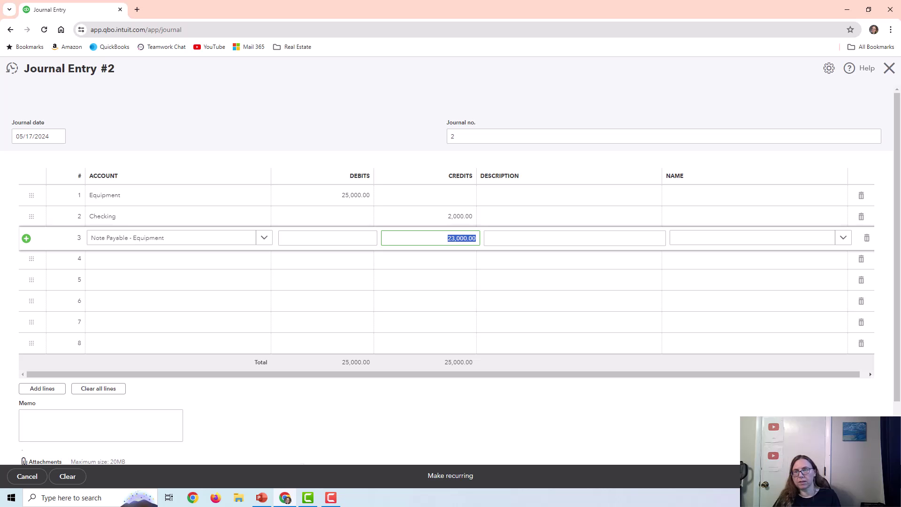
key("ctrl+alt+d")
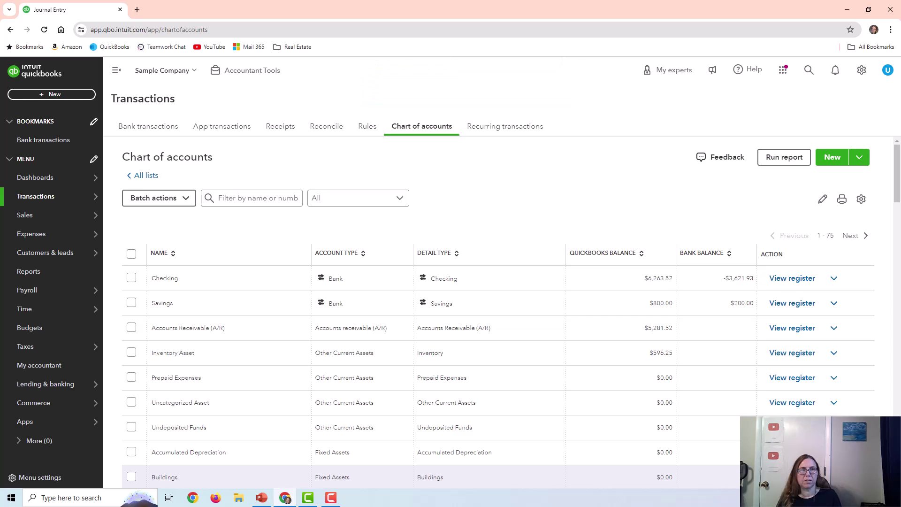
Start a new check from Checking to XYZ Equipment with a 2,000.00 line categorized to the Equipment fixed asset account.
left_click(53, 95)
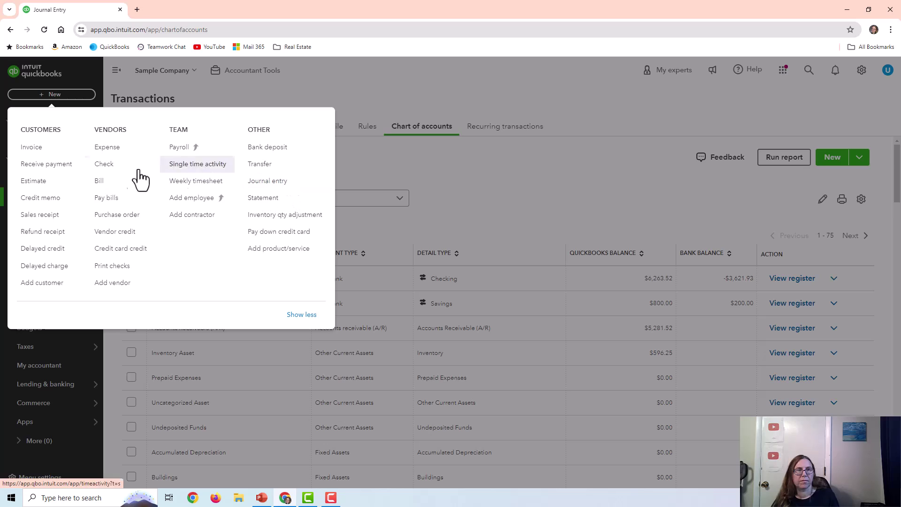
left_click(105, 163)
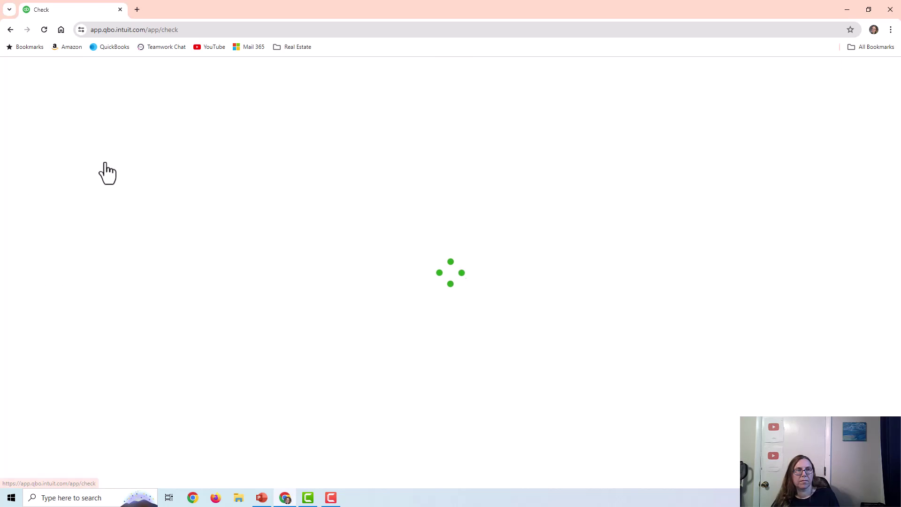
type("xyz")
left_click(85, 158)
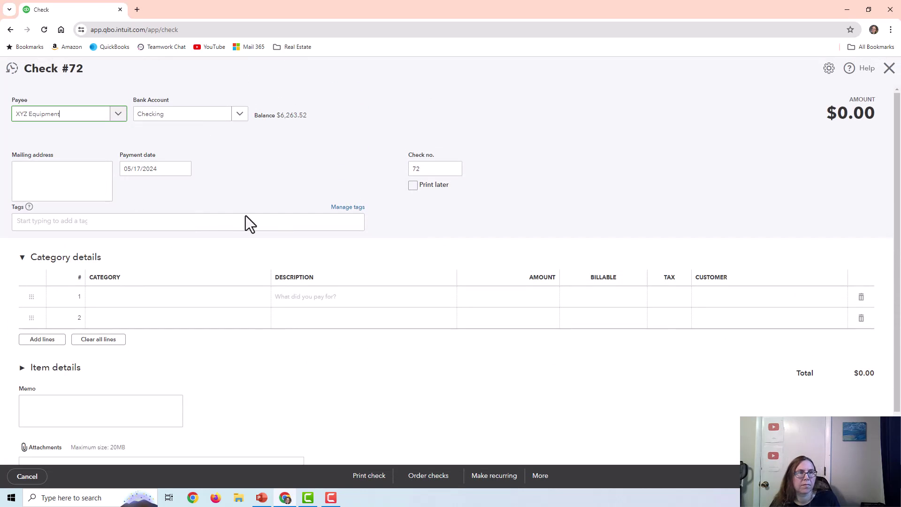
left_click(187, 300)
type("equi")
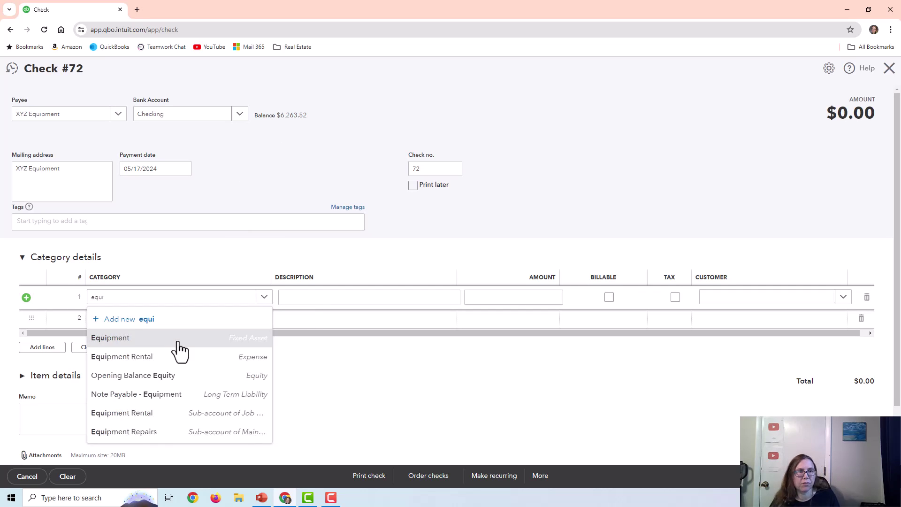
left_click(179, 338)
left_click(516, 296)
type("2,000")
left_click(204, 320)
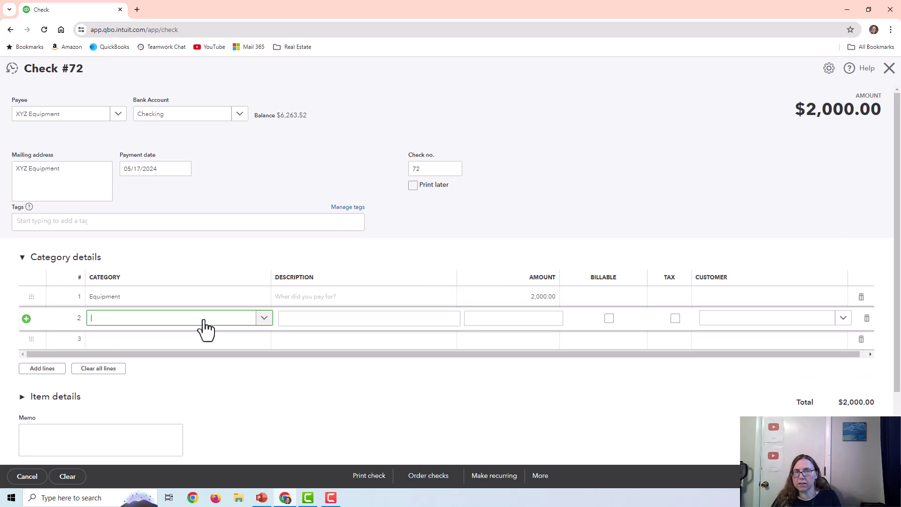
type("n")
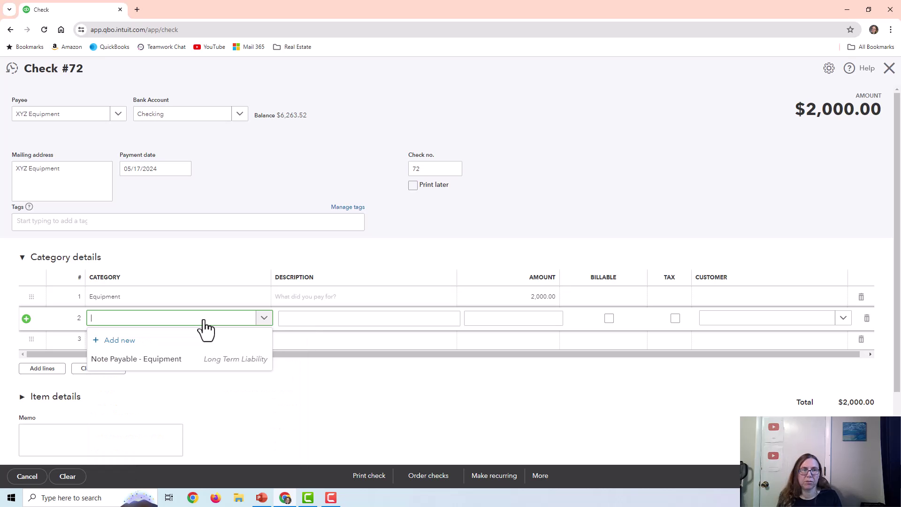
left_click(357, 180)
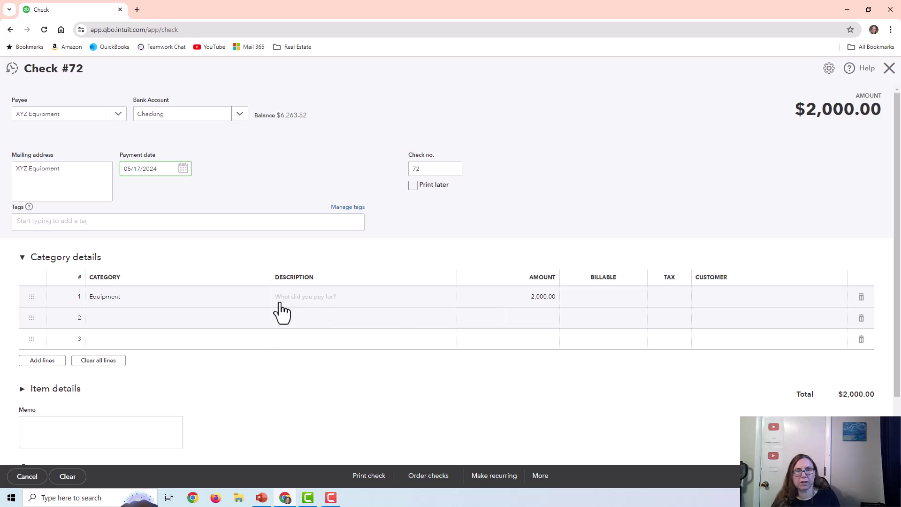
Describe the check's Equipment line as "downpayment" and save the check.
left_click(327, 292)
type("scanner")
key("BackSpace")
key("BackSpace")
key("BackSpace")
key("BackSpace")
key("BackSpace")
key("BackSpace")
type("canner")
key("ctrl+alt+d")
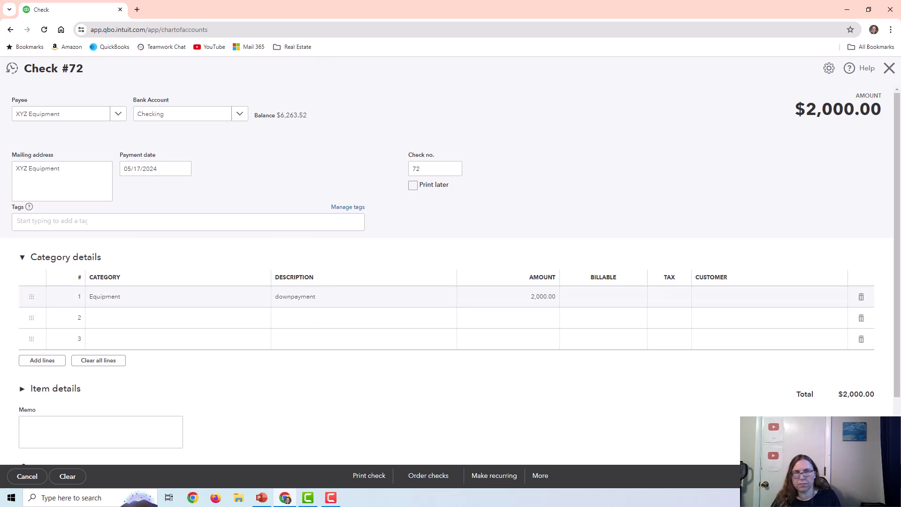
Open the Equipment account's register from the chart of accounts and delete the 25,000.00 split journal entry.
scroll(675, 365, "down", 5)
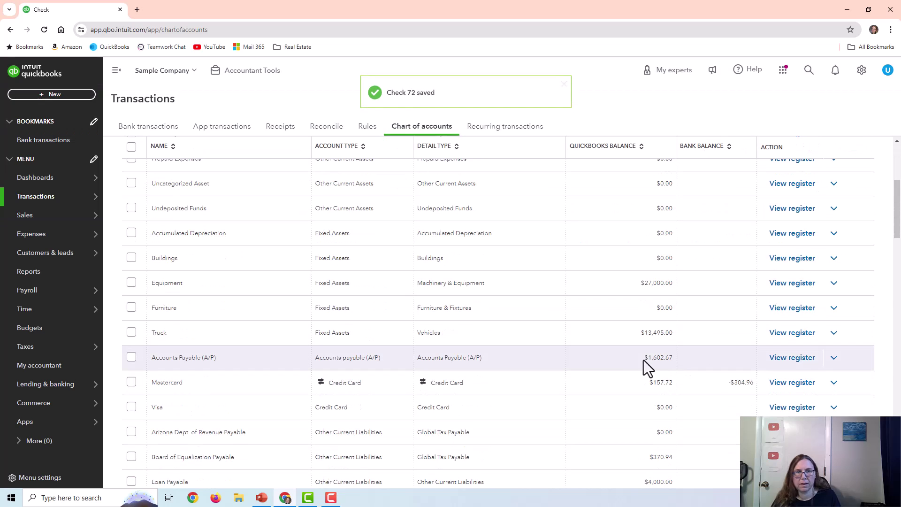
left_click(800, 282)
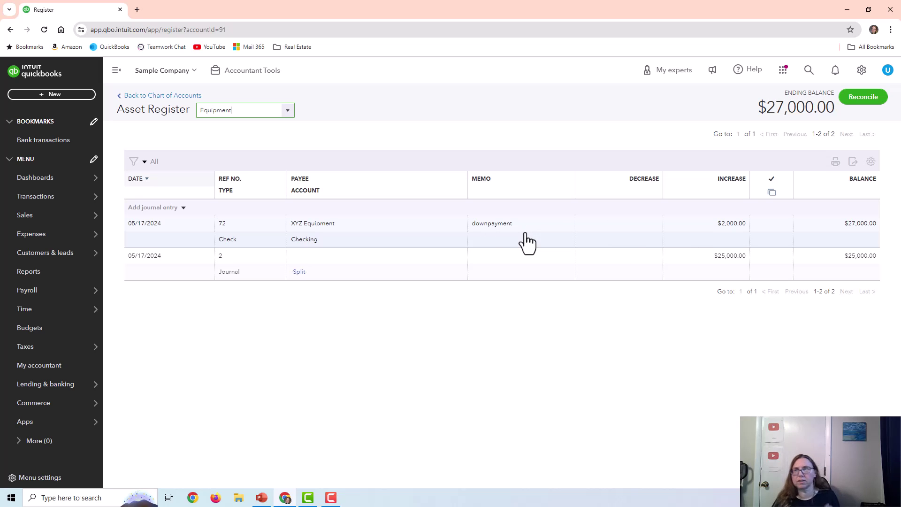
left_click(502, 275)
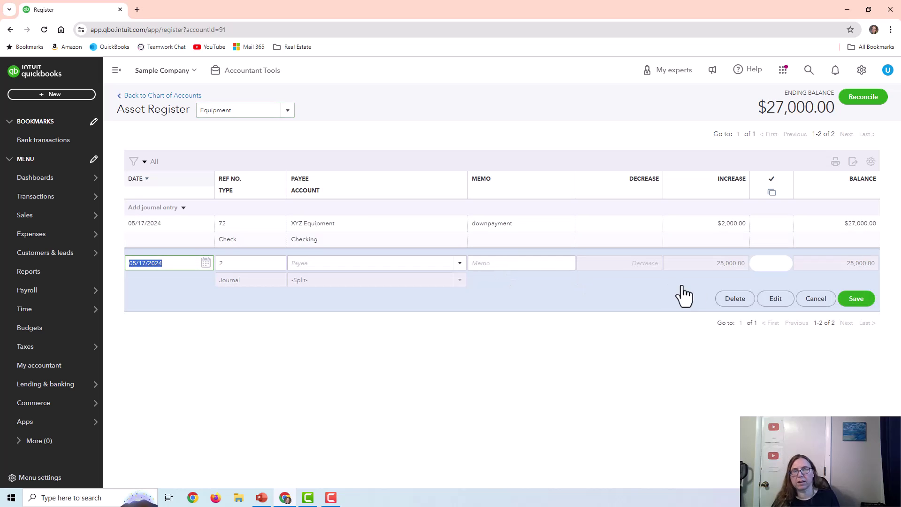
left_click(739, 300)
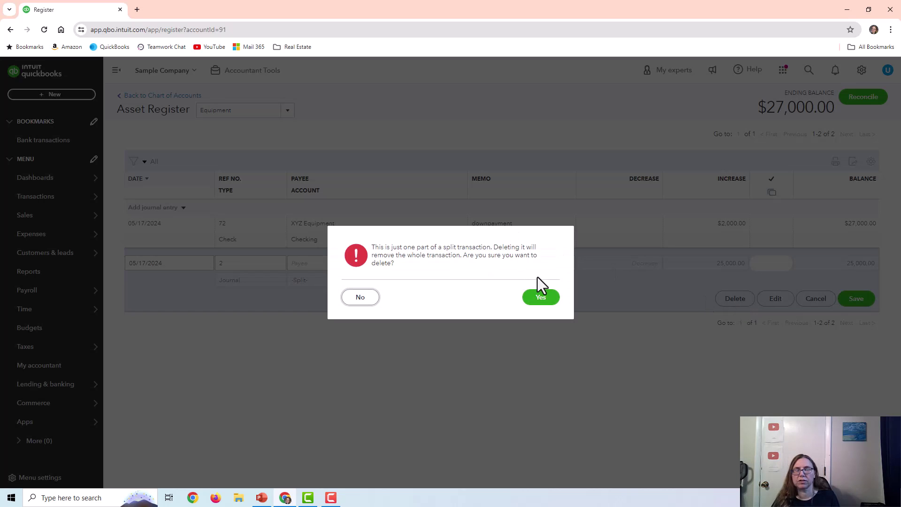
left_click(537, 298)
Start a new journal entry and debit Equipment 23,000.00 on its first line.
scroll(678, 350, "down", 3)
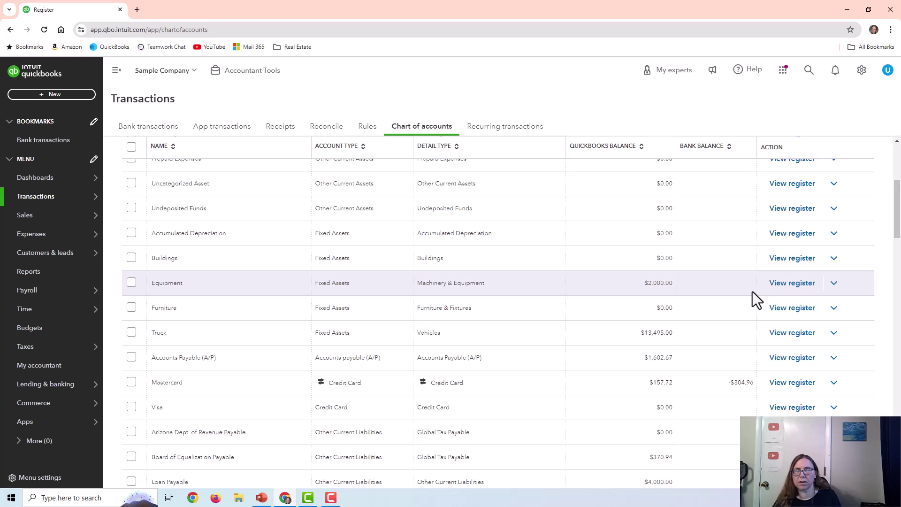
left_click(52, 94)
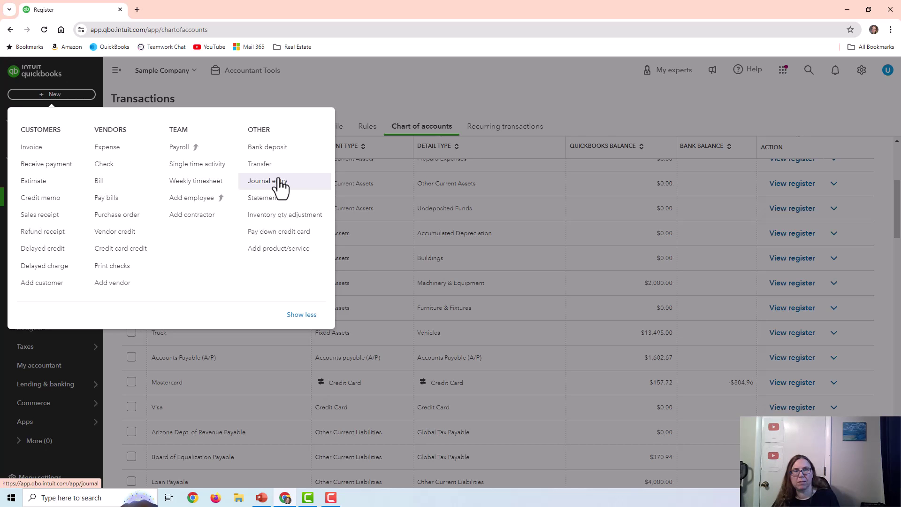
left_click(278, 181)
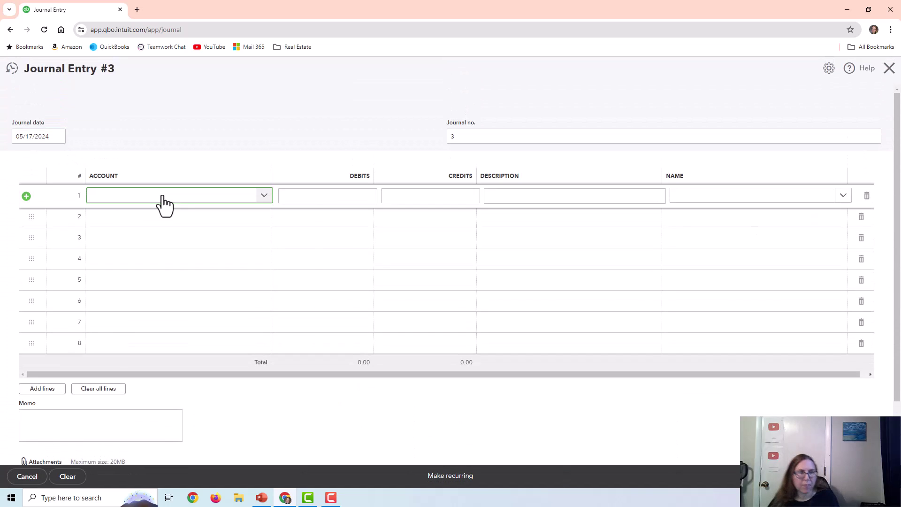
type("equip")
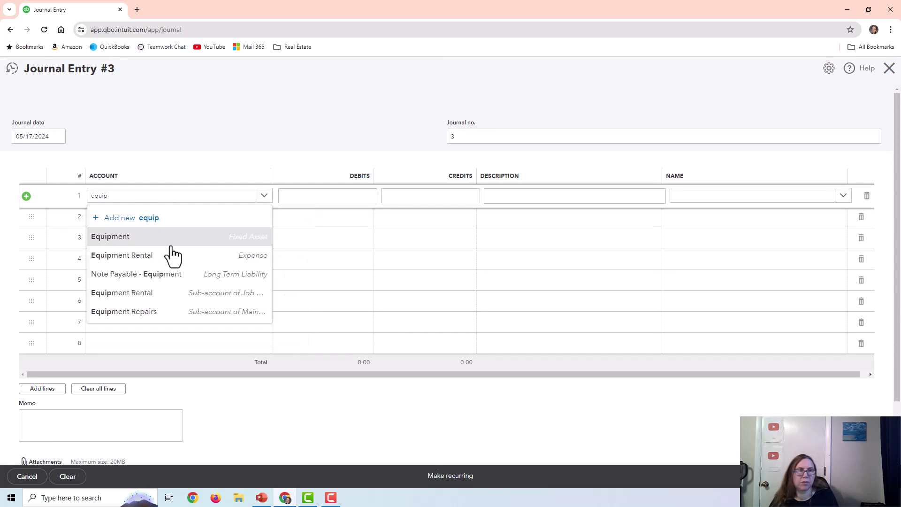
left_click(334, 195)
type("23000")
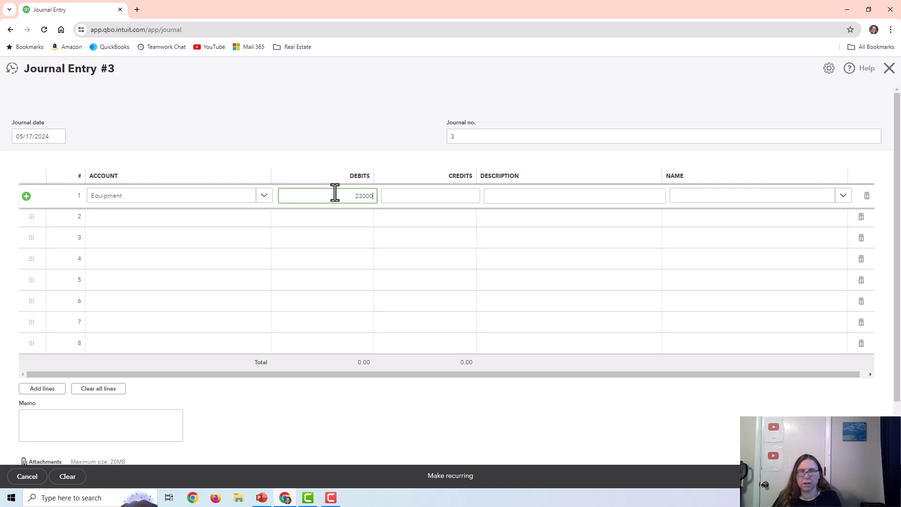
Credit Note Payable - Equipment 23,000.00 on the journal entry's second line and save the entry.
left_click(184, 216)
type("note")
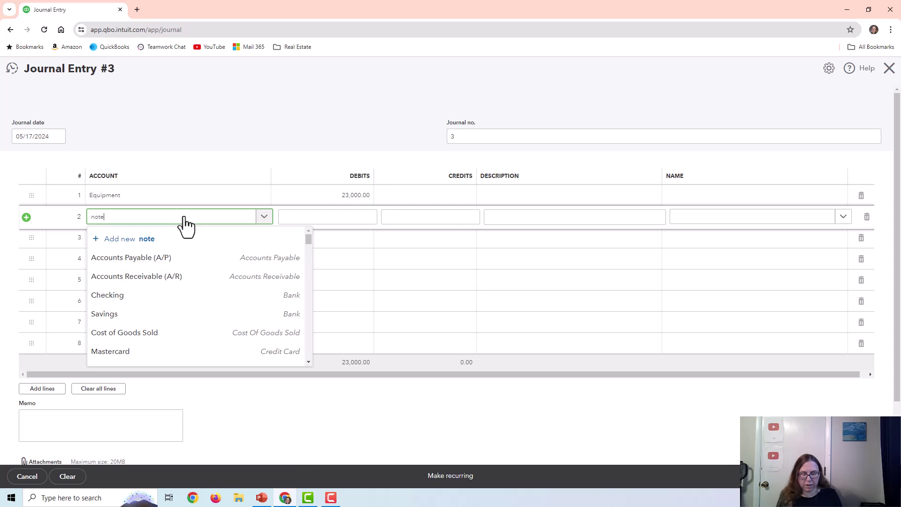
left_click(184, 265)
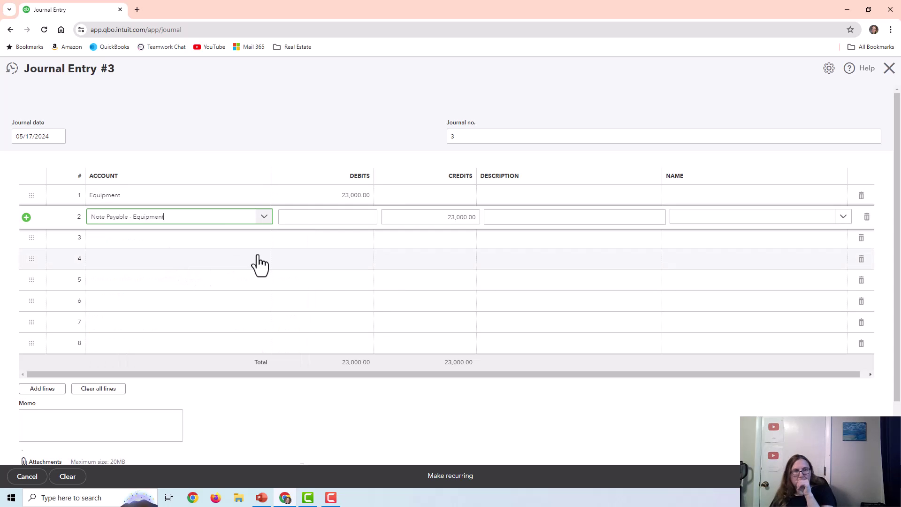
key("ctrl+alt+d")
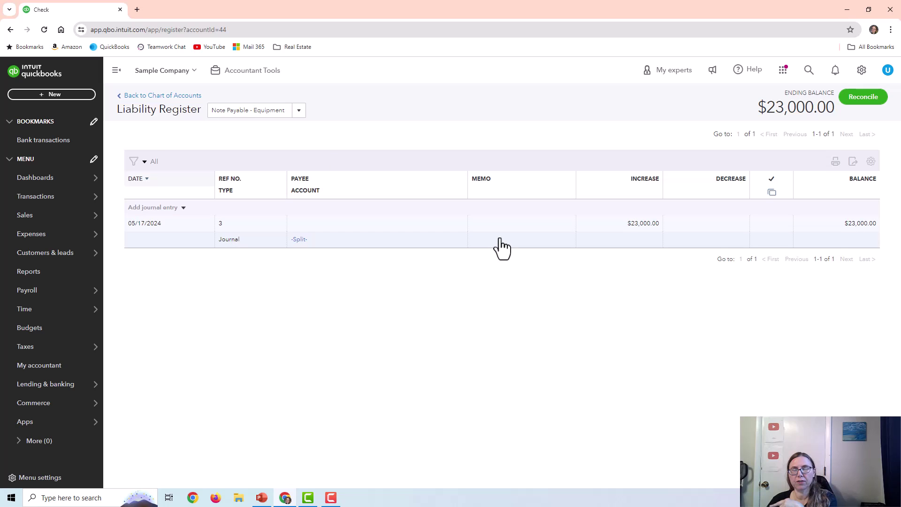
Start a new check from Checking to XYZ Equipment with category lines for Note Payable - Equipment and Interest Expense.
left_click(43, 95)
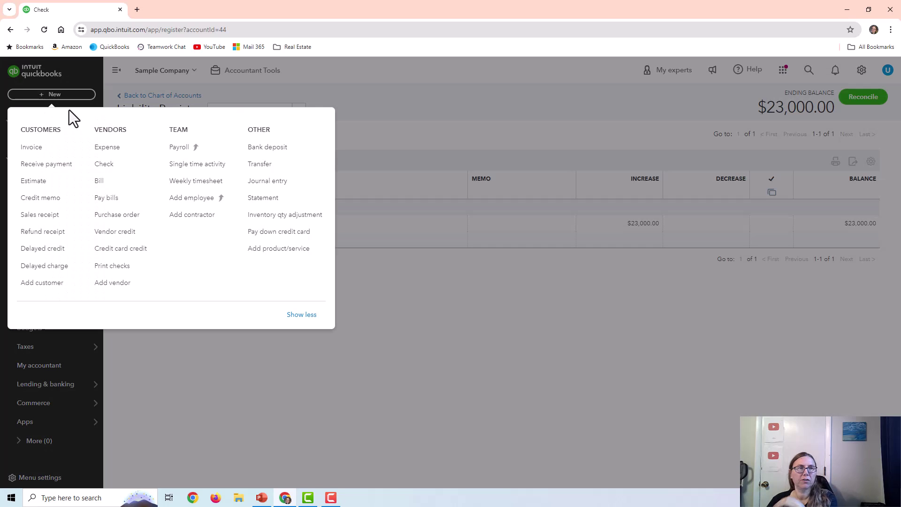
left_click(392, 123)
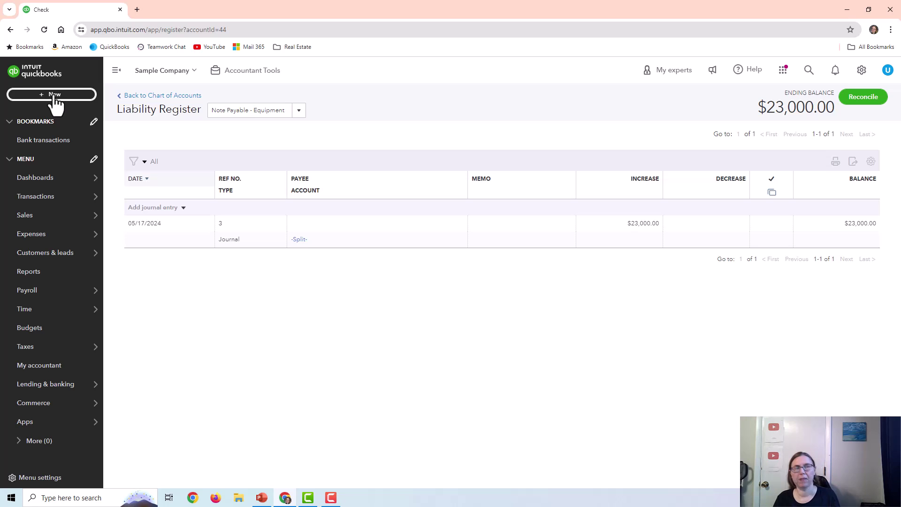
left_click(11, 95)
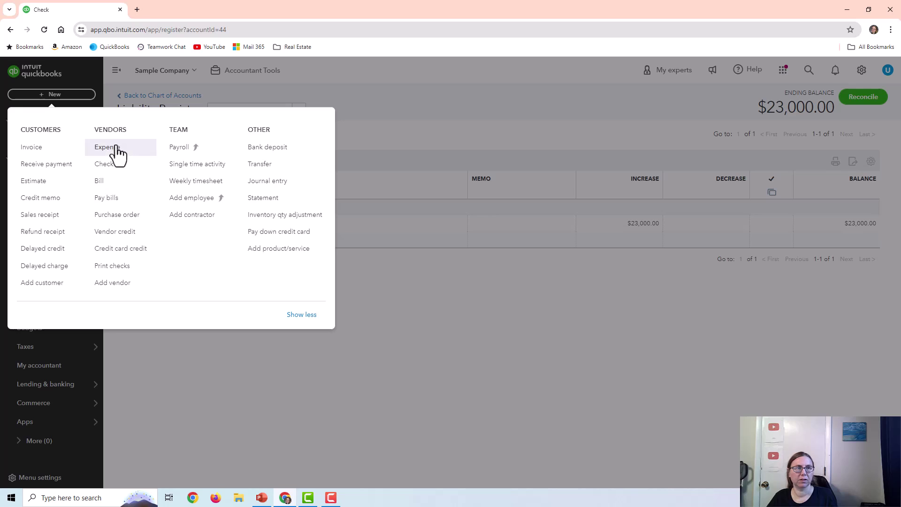
left_click(117, 166)
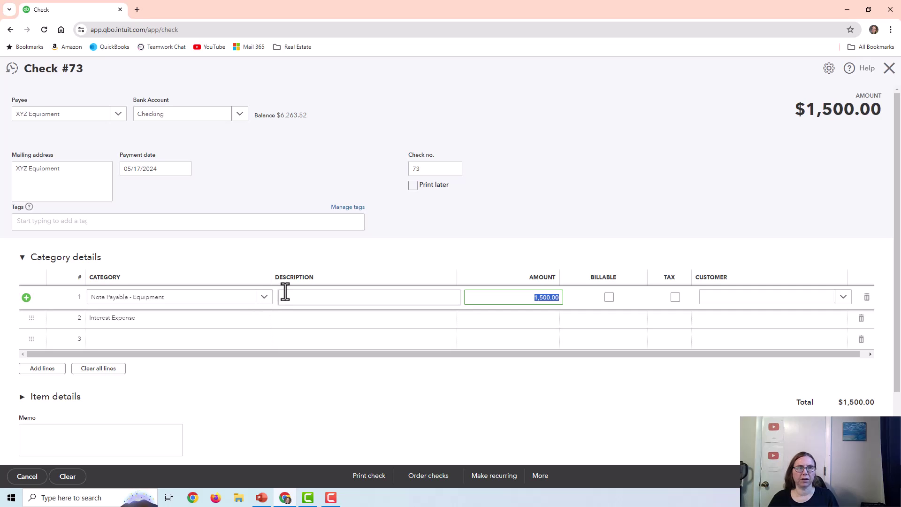
left_click(188, 300)
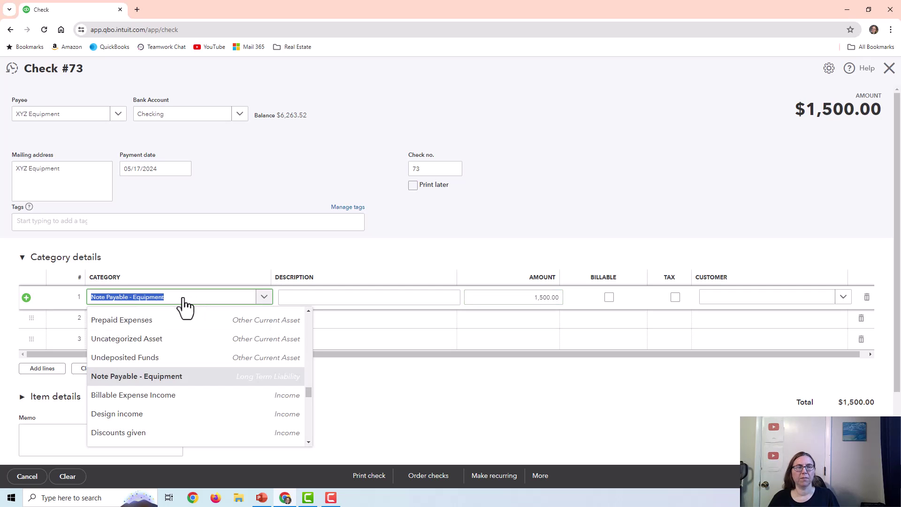
left_click(236, 240)
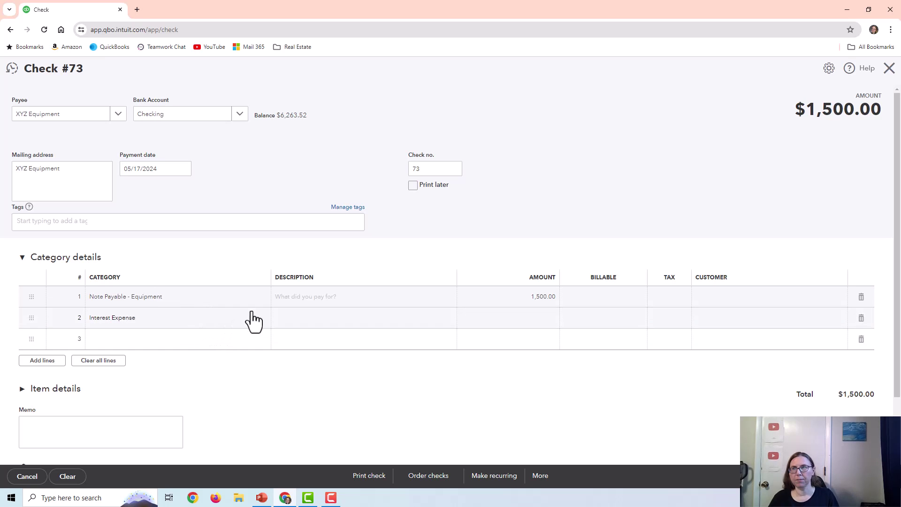
Set the check's Note Payable - Equipment line to 800.00 and its Interest Expense line to 700.00, and save the check.
left_click(506, 310)
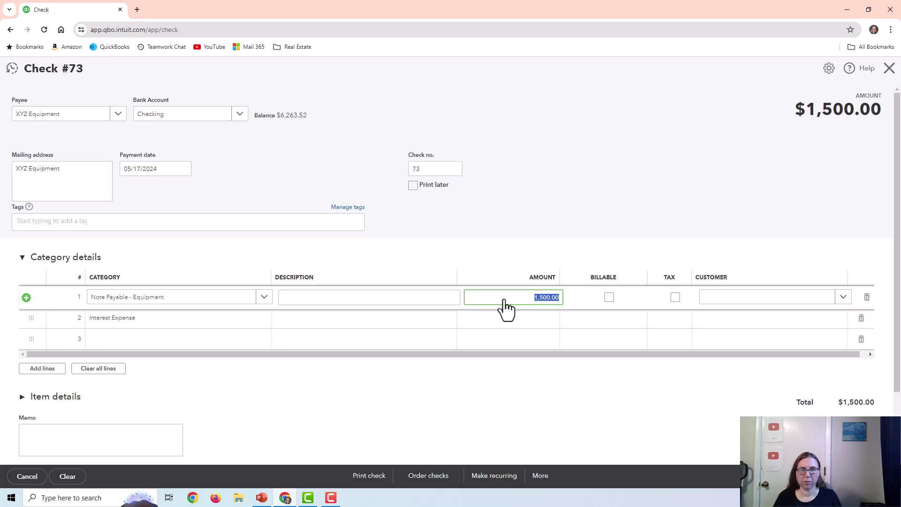
type("800")
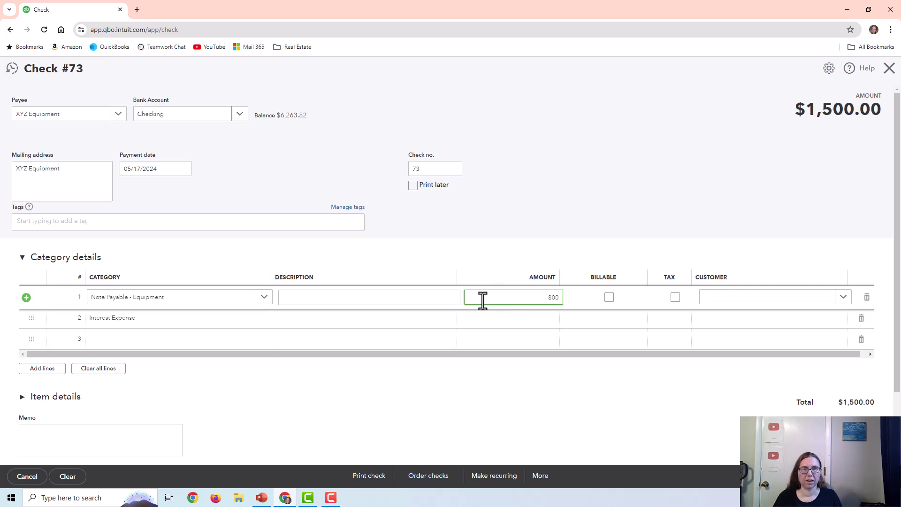
left_click(501, 324)
type("700")
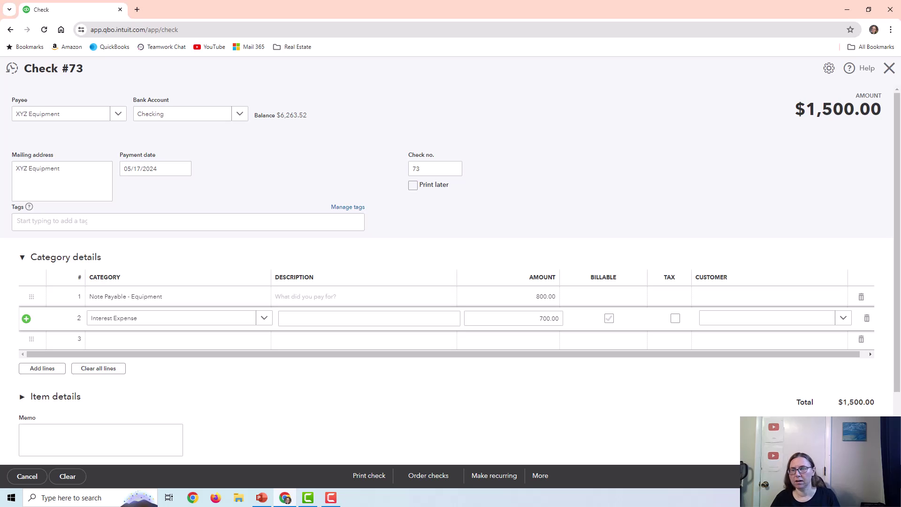
left_click(845, 476)
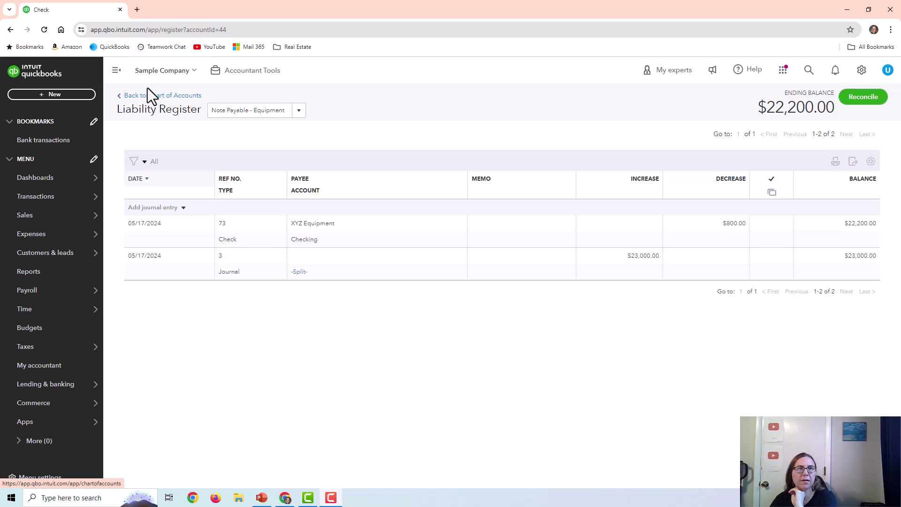
Open the Balance Sheet report and review the transactions behind the Equipment fixed asset balance.
mouse_move(80, 316)
left_click(37, 277)
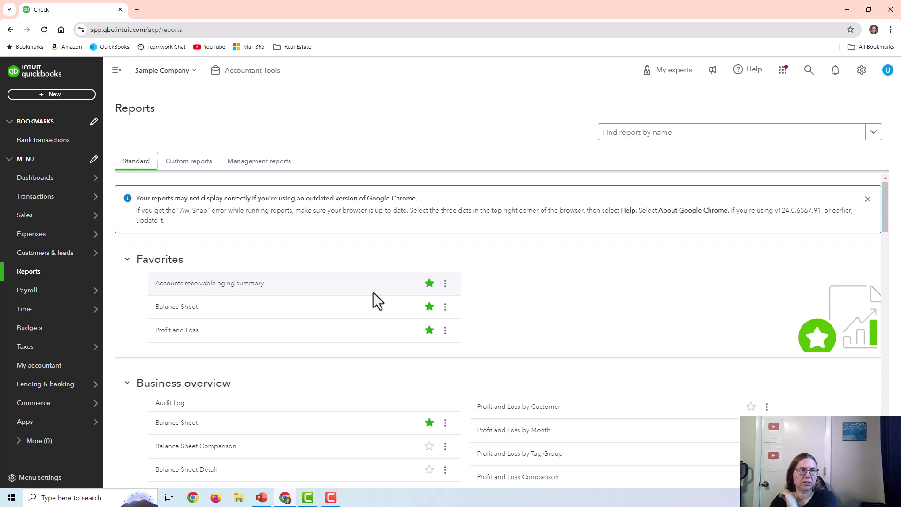
left_click(174, 306)
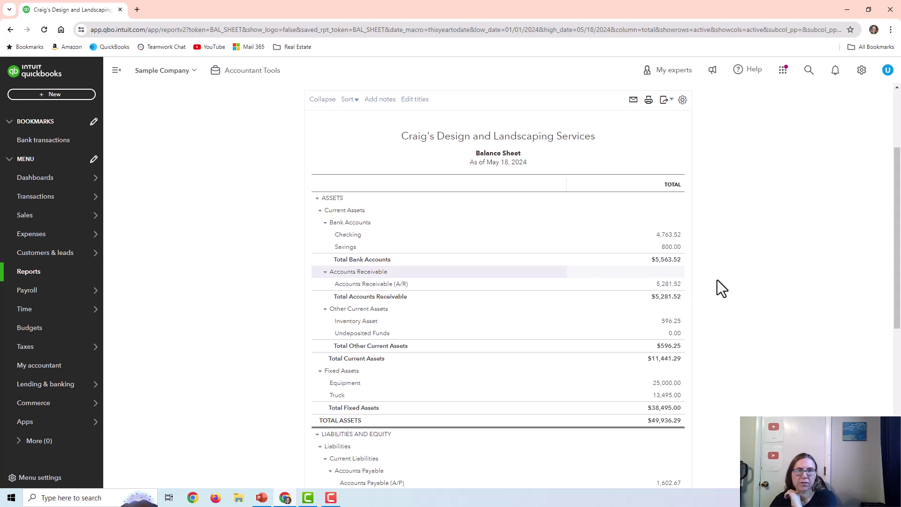
scroll(751, 283, "down", 4)
scroll(751, 280, "up", 5)
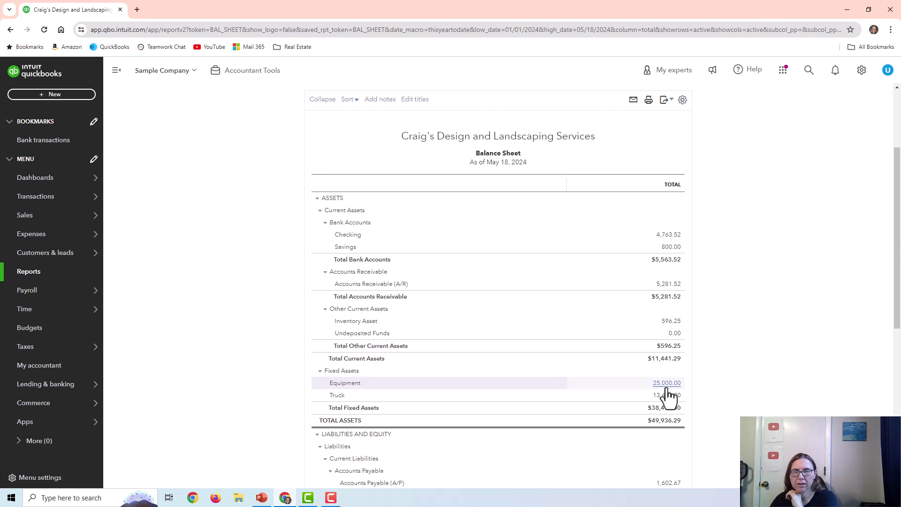
left_click(666, 389)
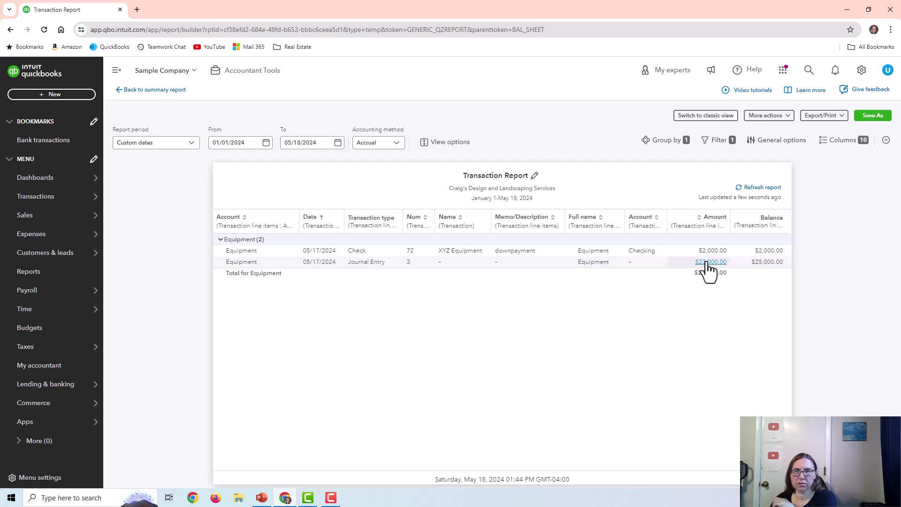
left_click(154, 90)
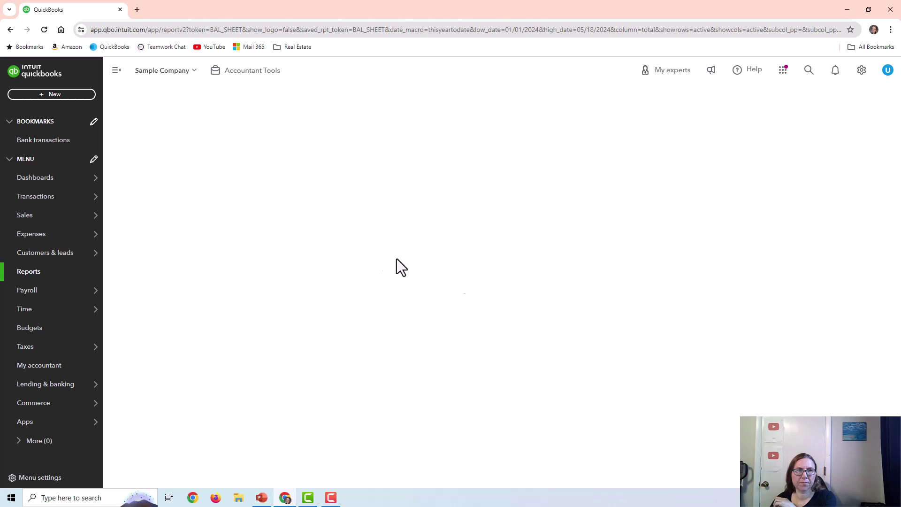
Review the transactions behind the Note Payable - Equipment balance and return to the Balance Sheet.
scroll(744, 311, "down", 5)
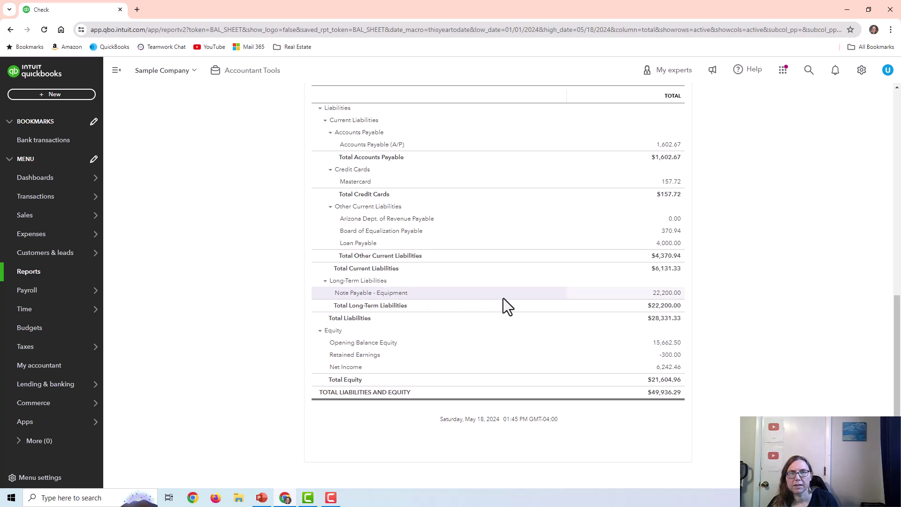
left_click(664, 293)
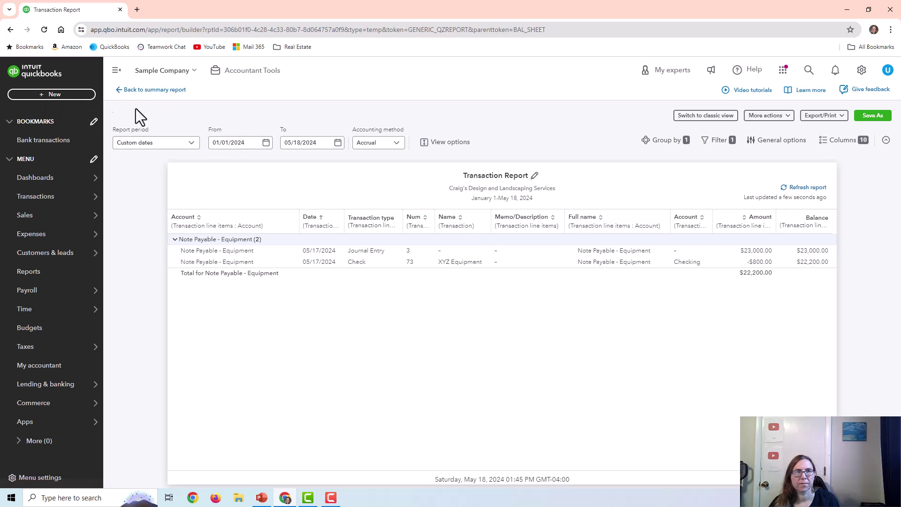
left_click(155, 90)
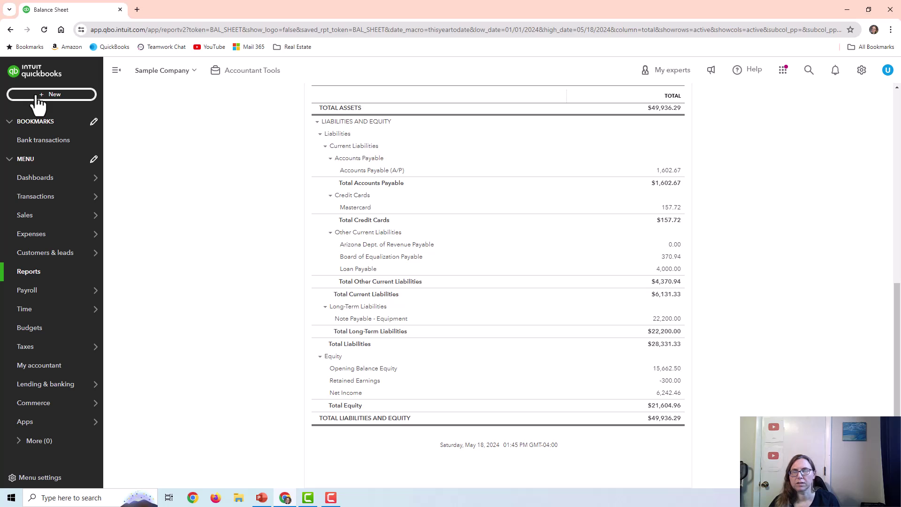
Start a new journal entry and credit Checking 1,500.00 on its first line.
left_click(38, 95)
left_click(277, 183)
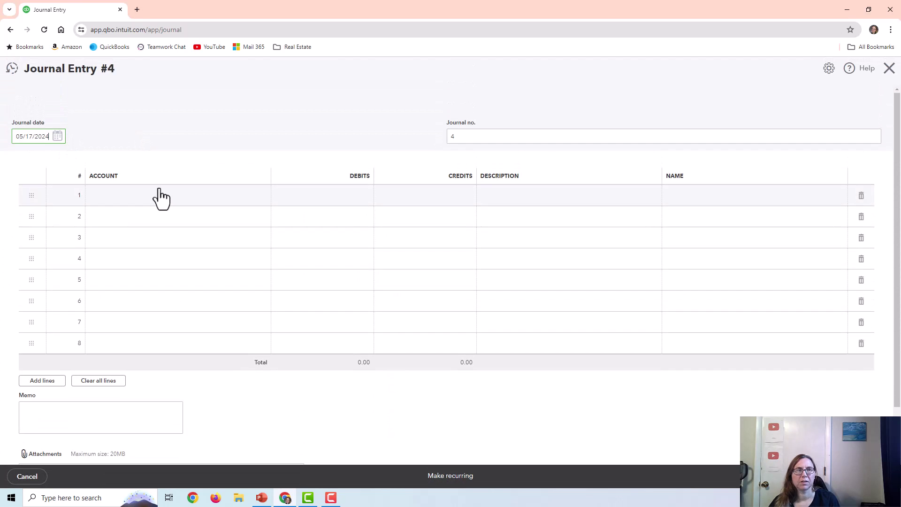
left_click(158, 196)
type("check")
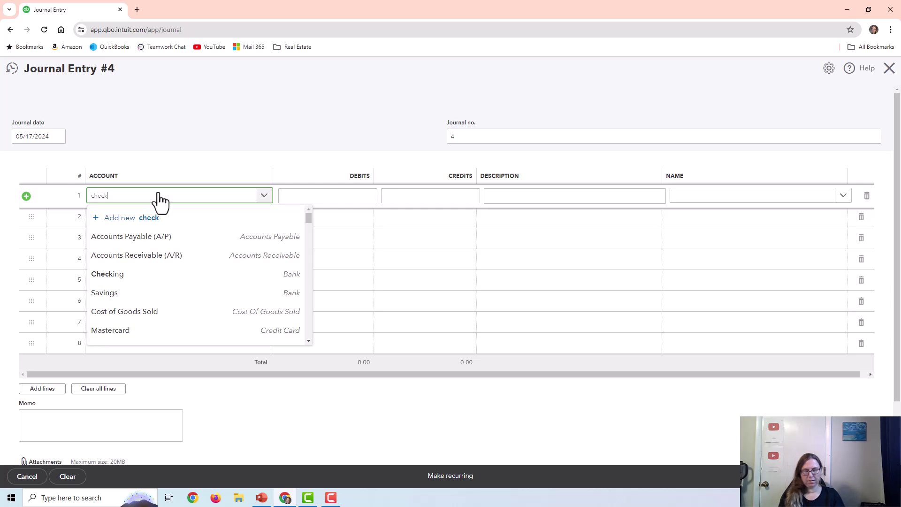
left_click(155, 243)
left_click(417, 196)
type("1500")
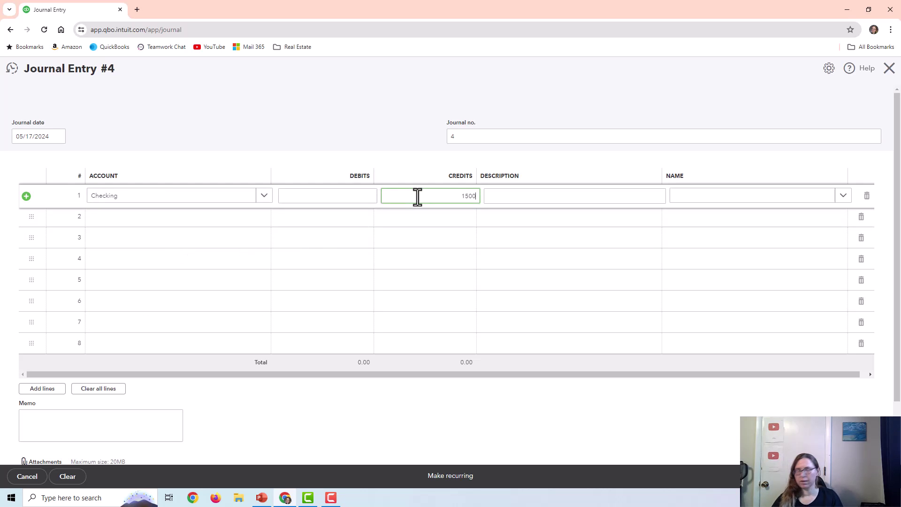
Debit Note Payable - Equipment 800.00 on the journal entry's second line.
left_click(116, 217)
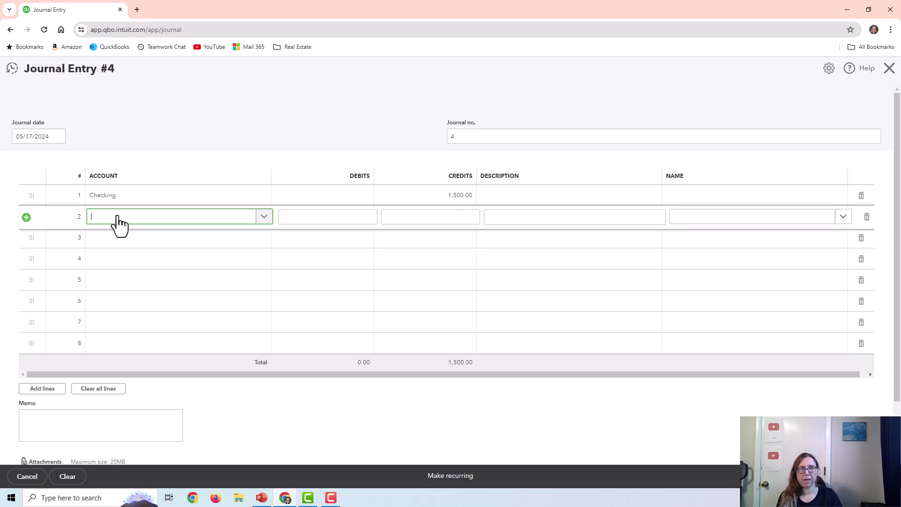
type("note")
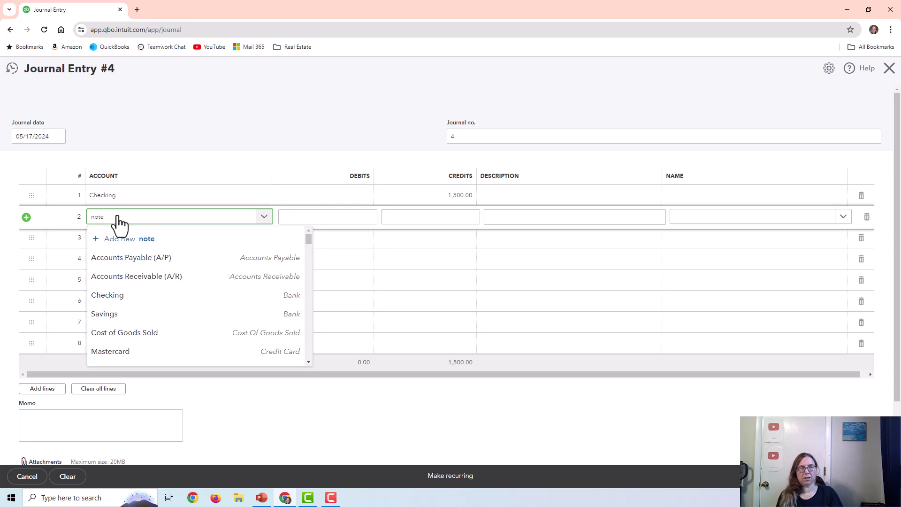
left_click(162, 258)
left_click(348, 215)
type("800")
Debit Interest Expense 700.00 on the third line and close the journal entry without saving.
left_click(202, 244)
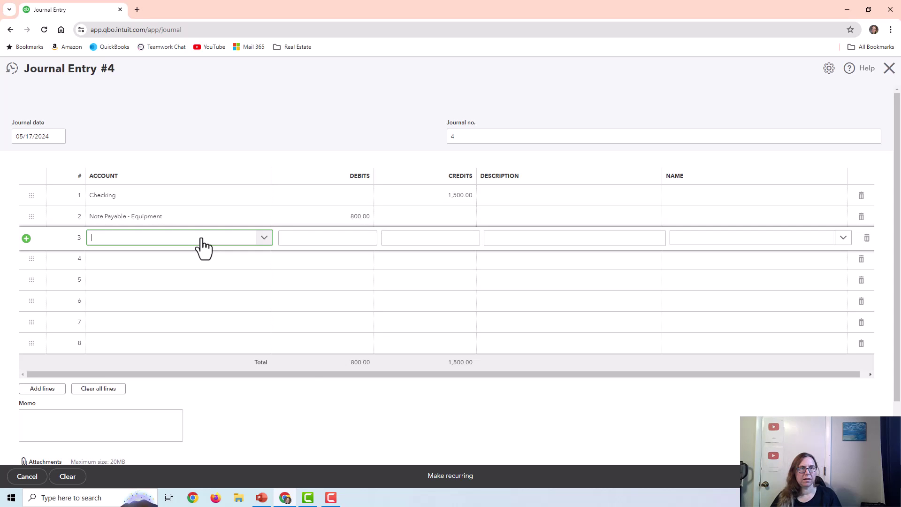
type("interest")
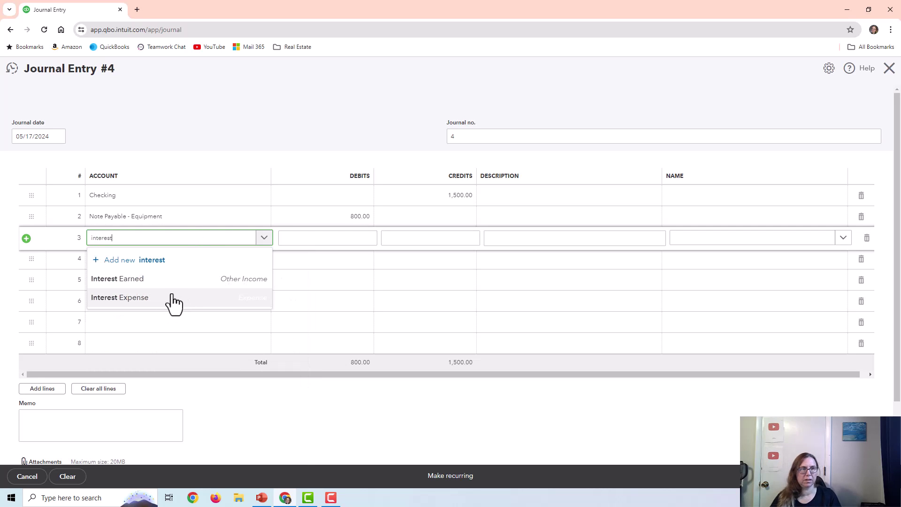
left_click(172, 301)
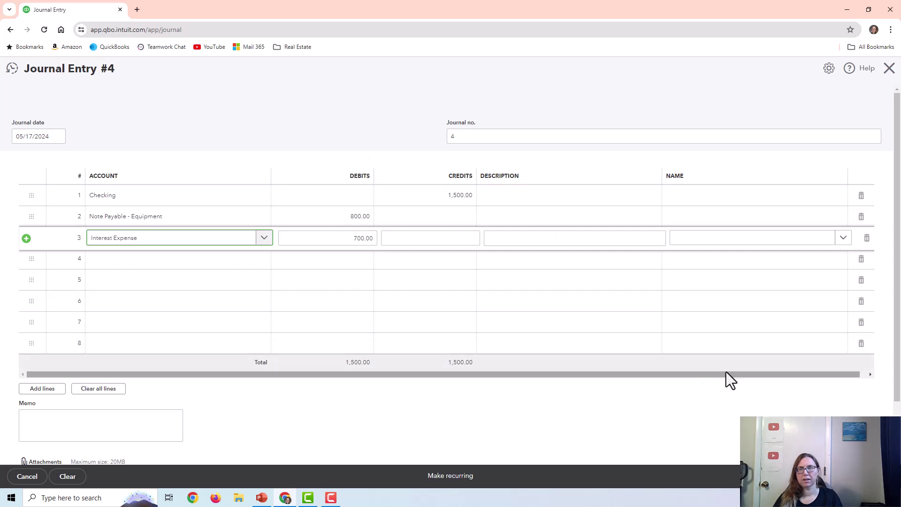
left_click(890, 69)
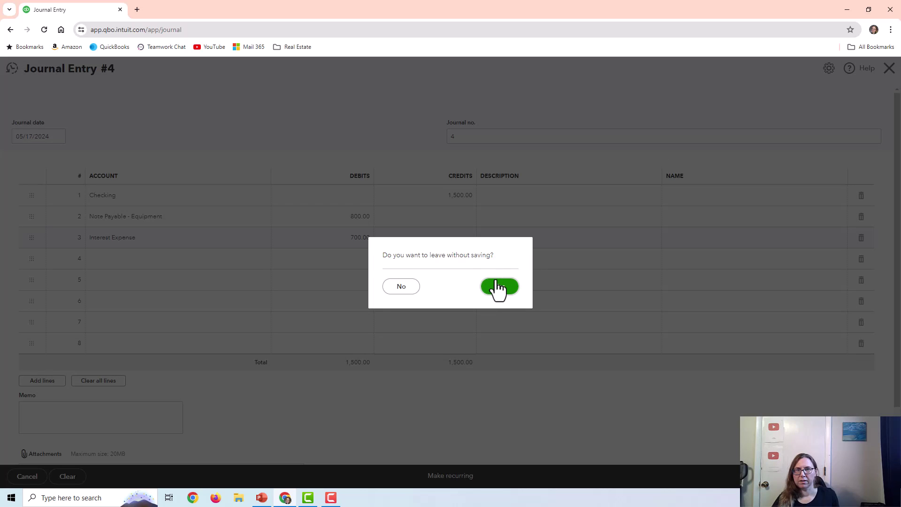